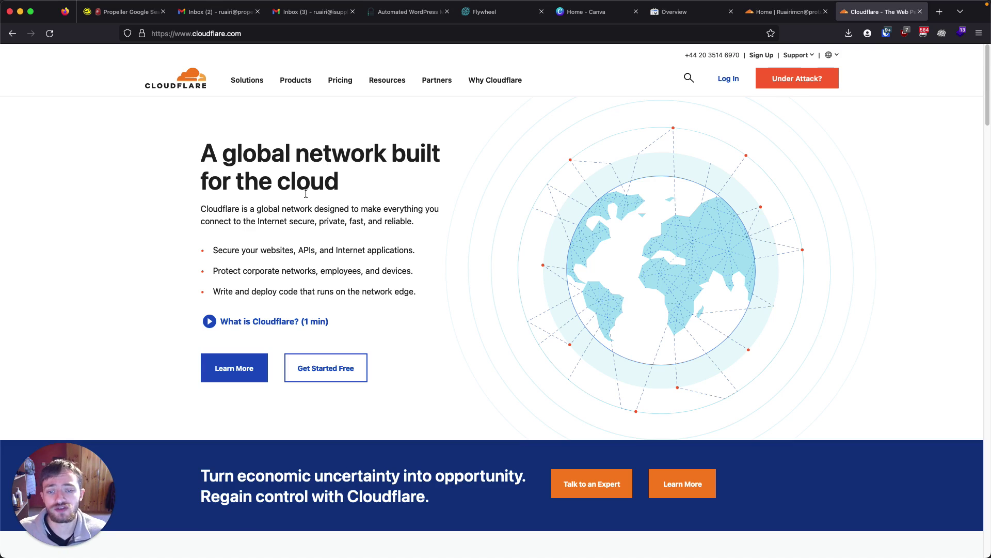
- Scroll through the cloudflare.com 'A global network built for the cloud' landing page
scroll(305, 193, "down", 6)
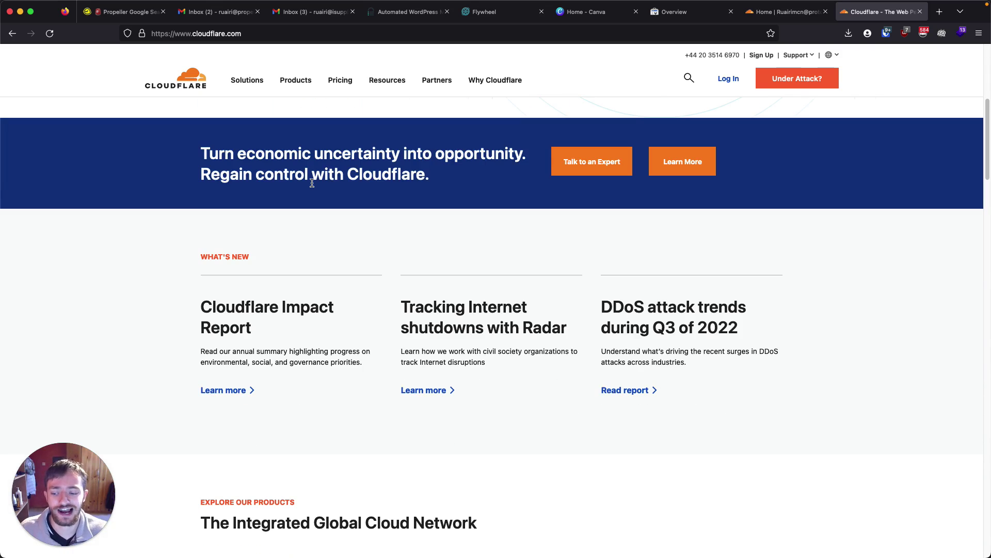
scroll(312, 183, "down", 9)
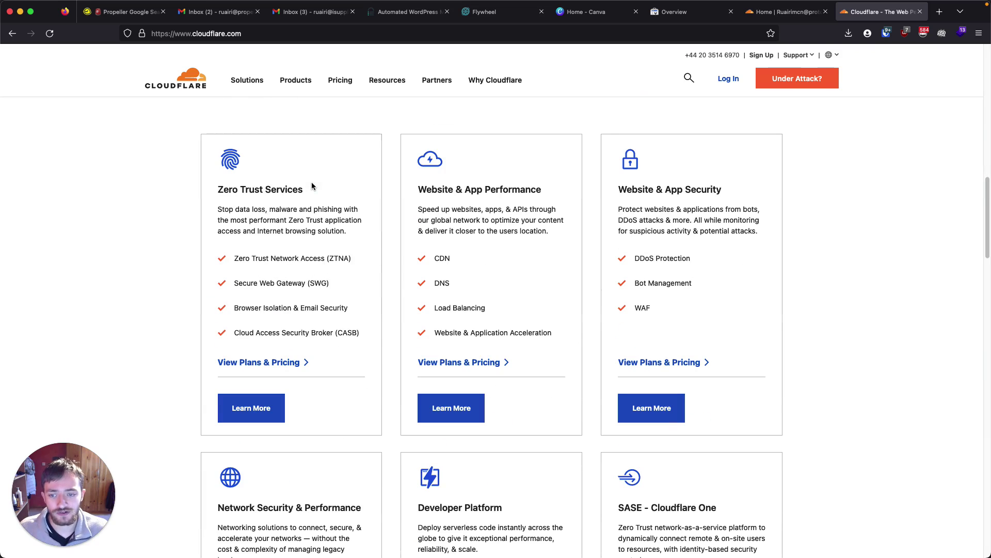
scroll(311, 182, "up", 15)
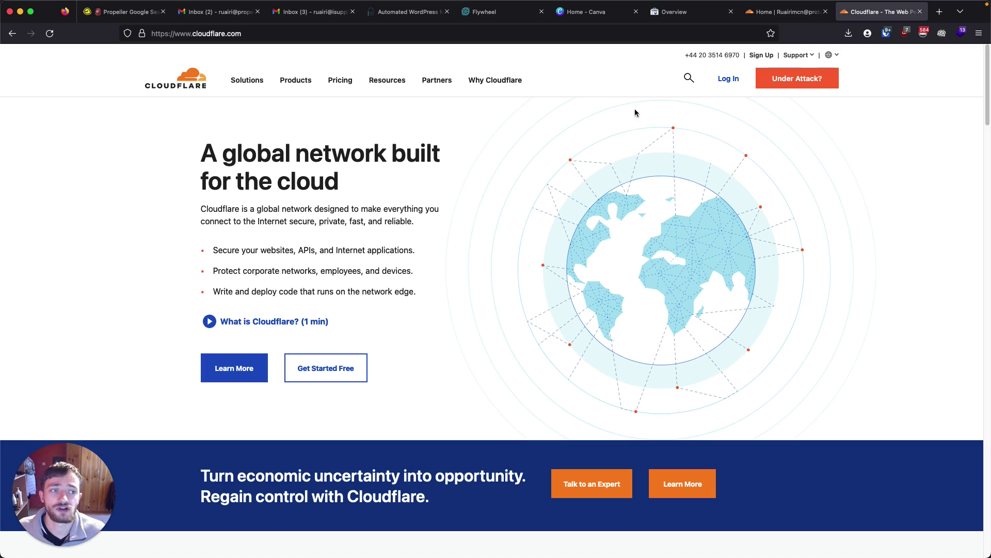
left_click(785, 12)
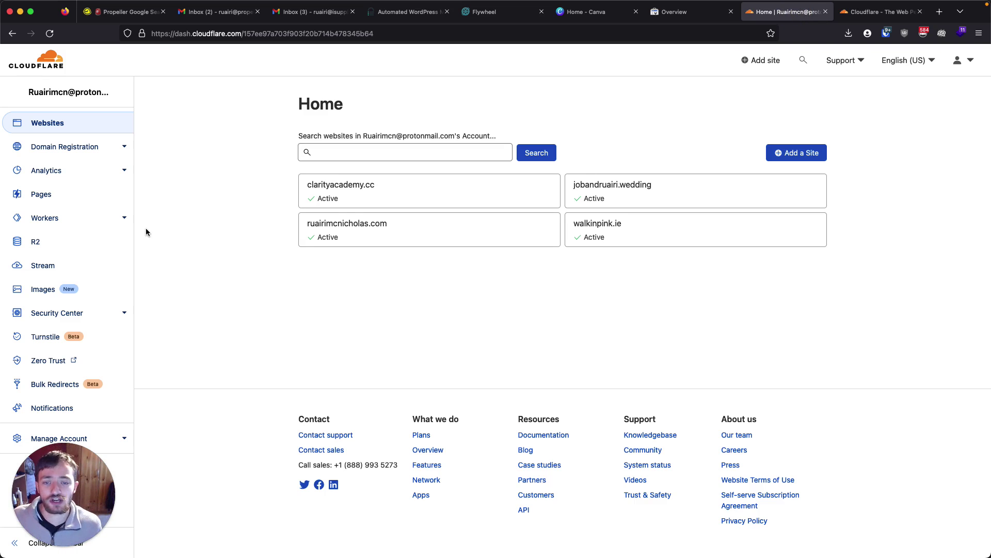
left_click(793, 153)
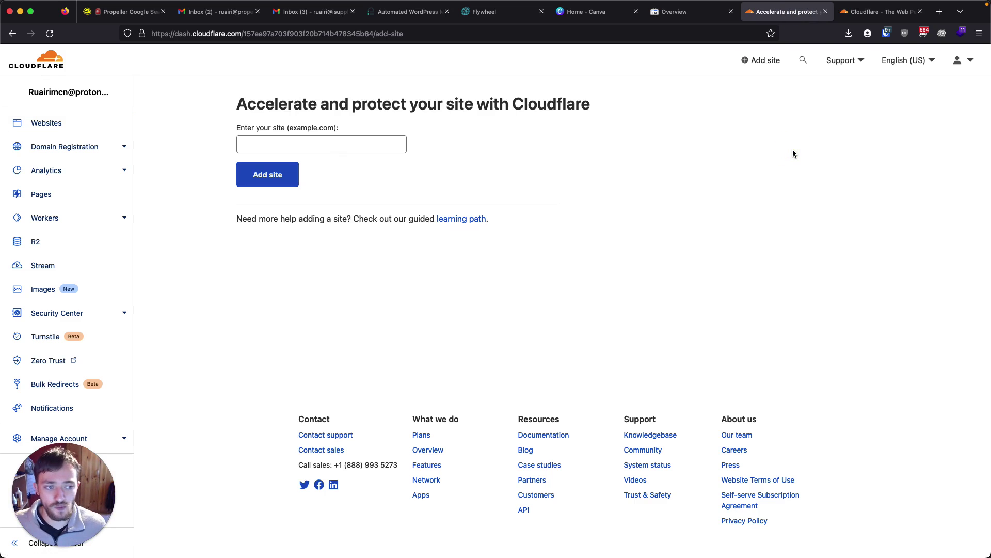
left_click(328, 146)
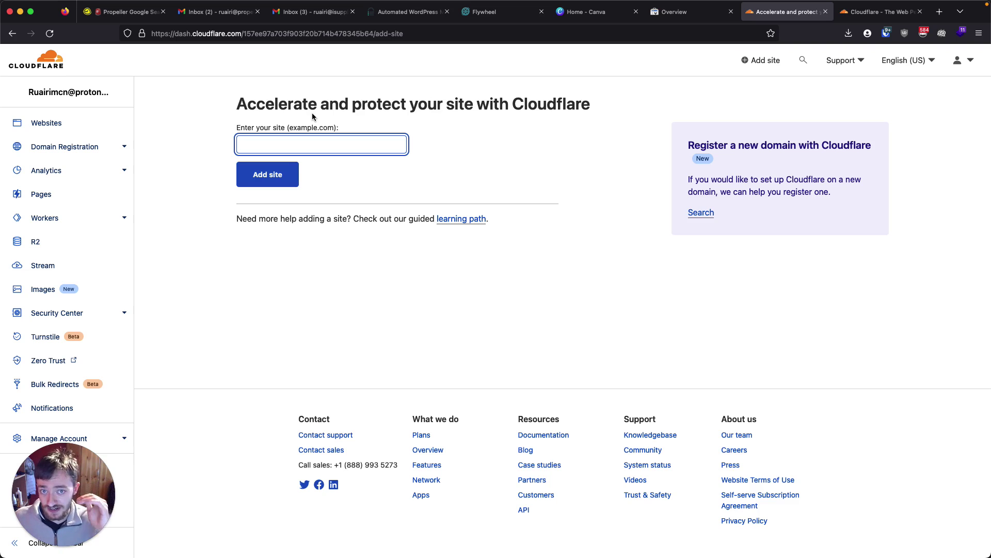
left_click(316, 143)
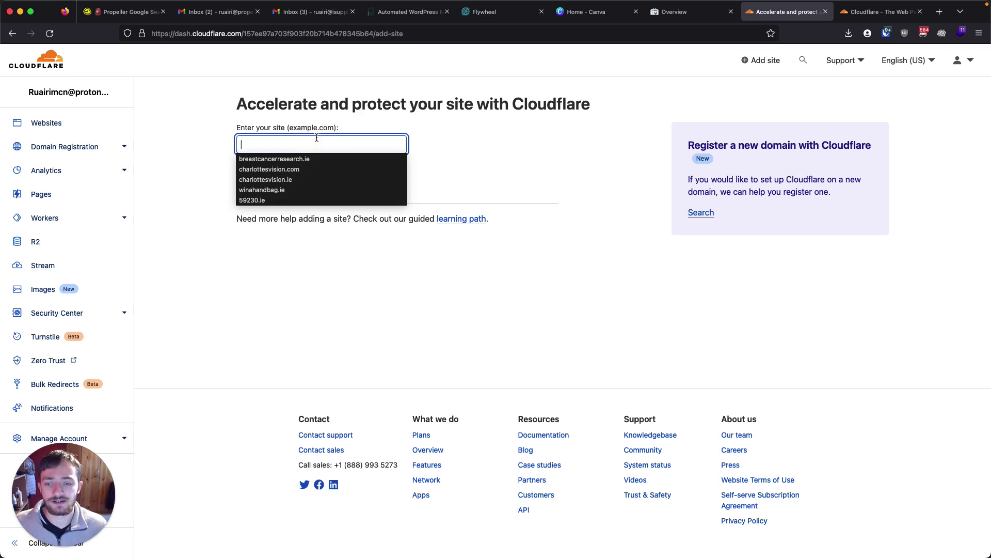
left_click(320, 122)
left_click(279, 149)
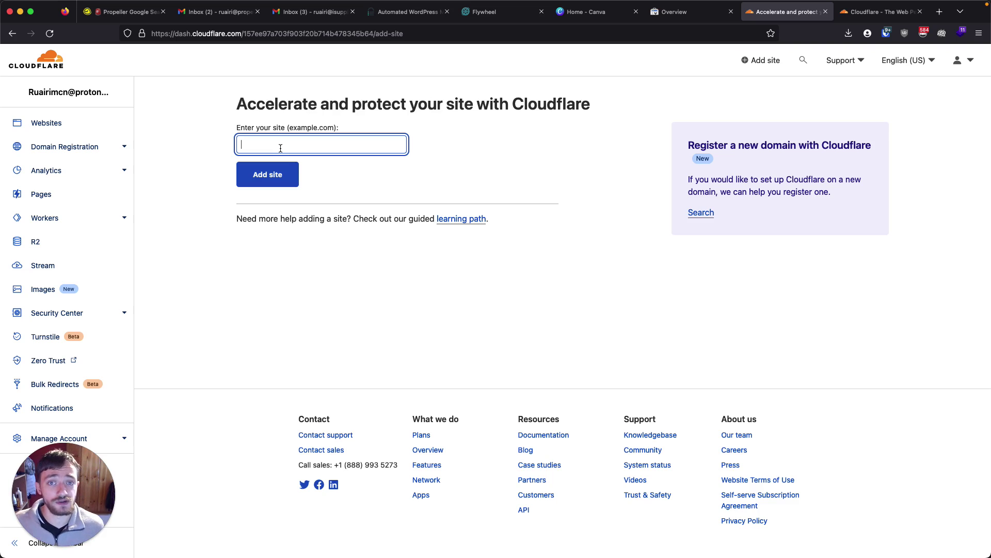
left_click(72, 124)
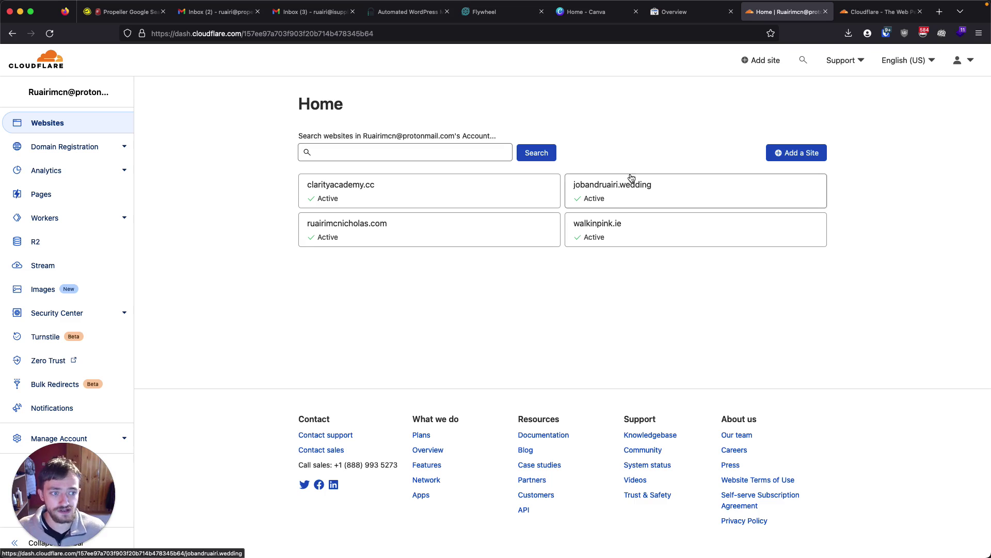
- Open the jobandruairi.wedding site and its Email Routing page
left_click(670, 195)
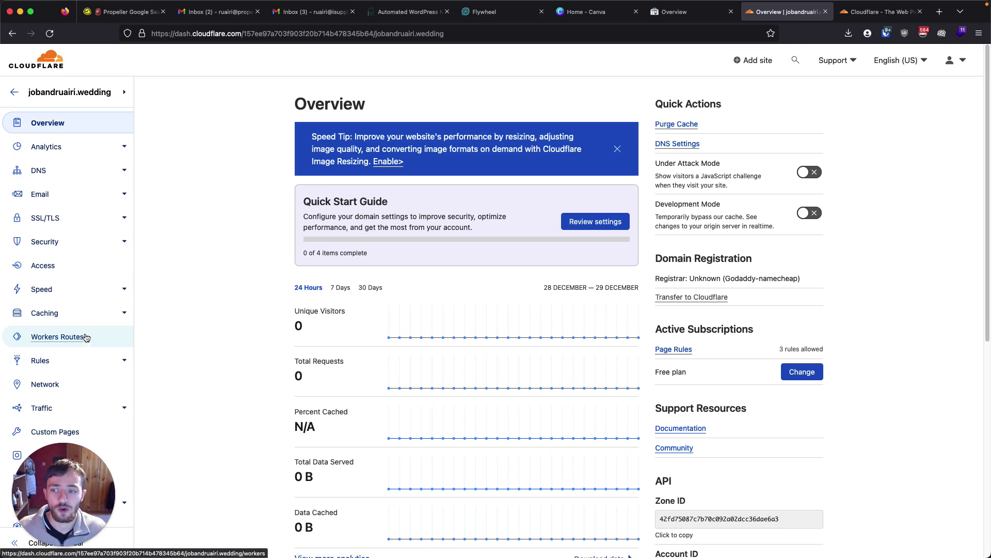
left_click(92, 202)
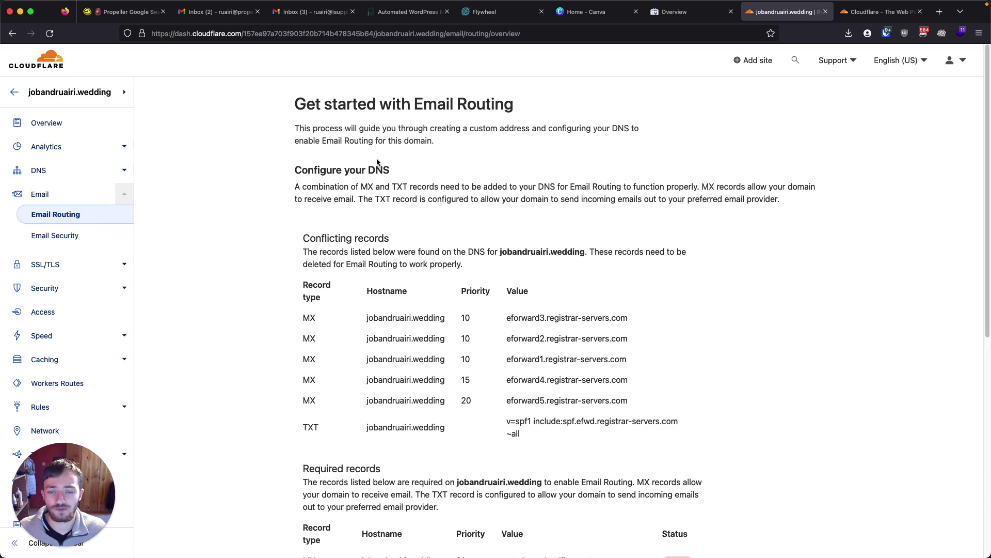
scroll(355, 497, "down", 7)
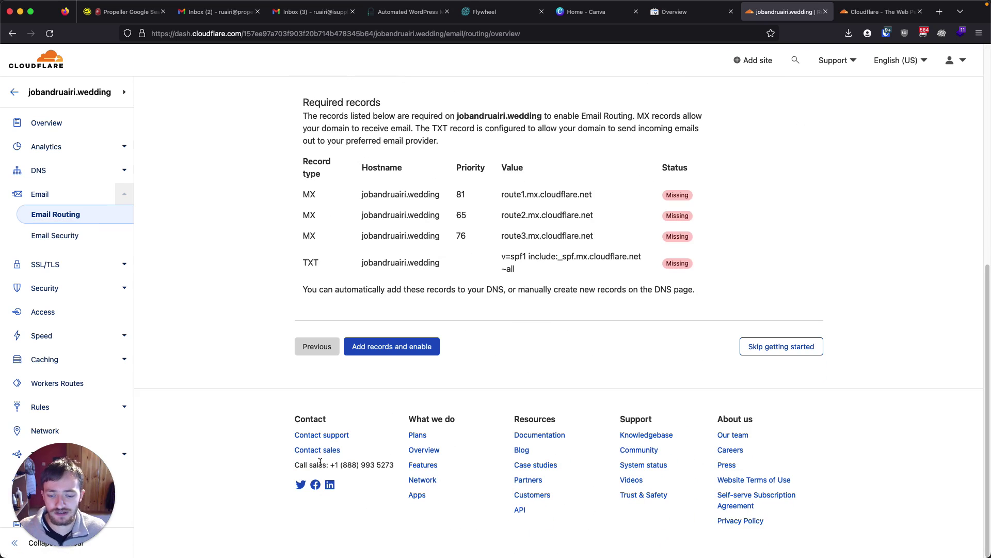
- Step back through the setup wizard, then return to the Configure DNS step
left_click(325, 356)
left_click(372, 289)
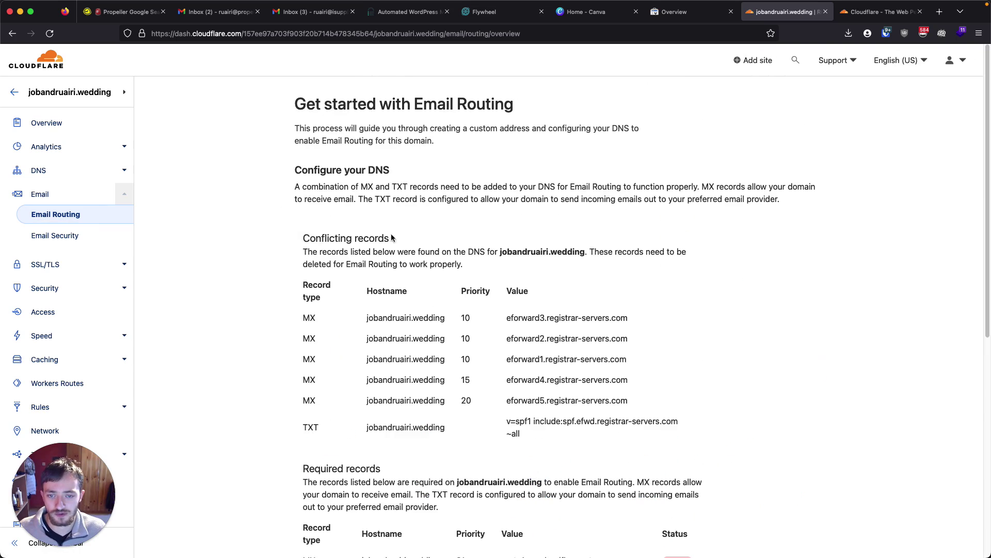
scroll(372, 293, "down", 4)
left_click(311, 480)
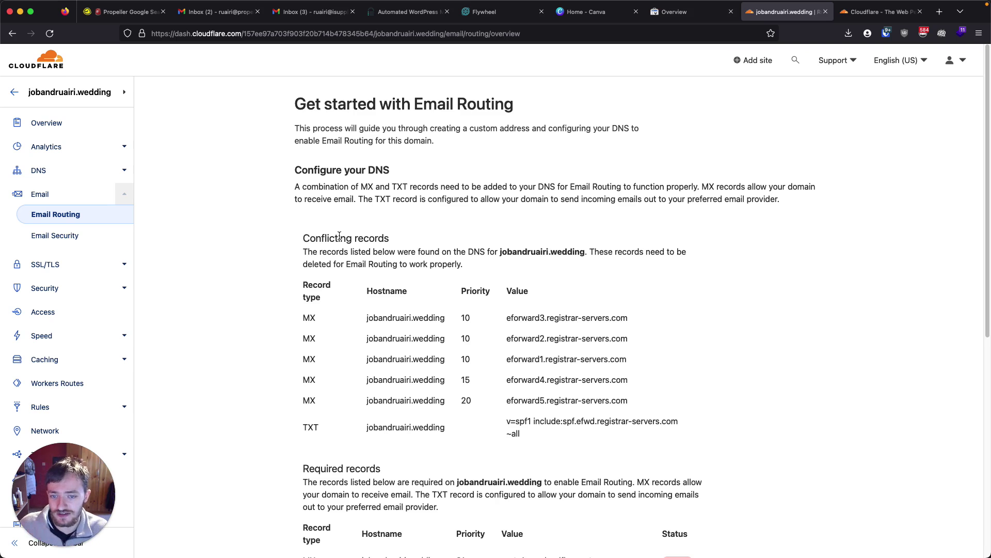
scroll(339, 236, "down", 5)
left_click(315, 471)
left_click(370, 285)
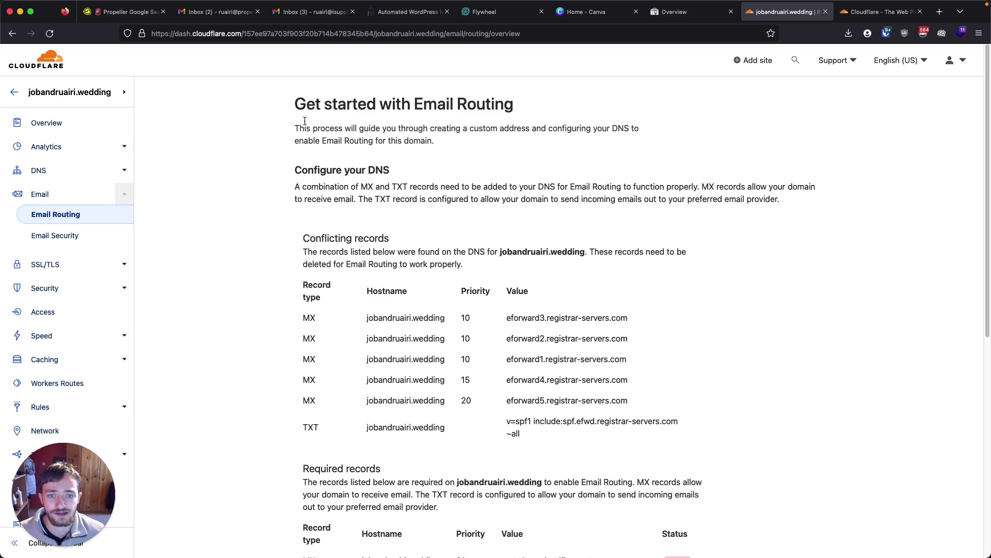
- Review the setup explanation, the first conflicting MX record and the required Cloudflare records
left_click_drag(294, 100, 594, 417)
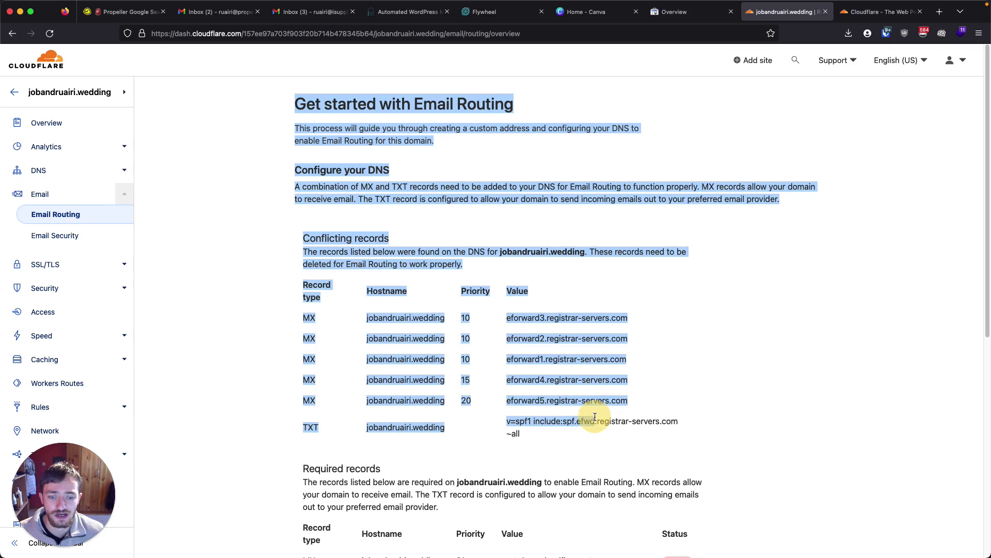
left_click(447, 318)
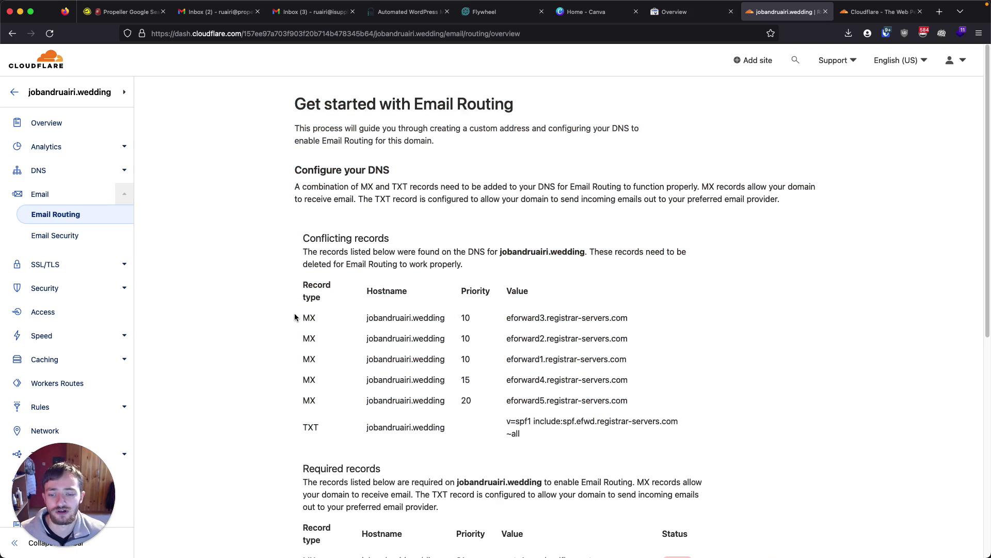
left_click_drag(302, 318, 320, 335)
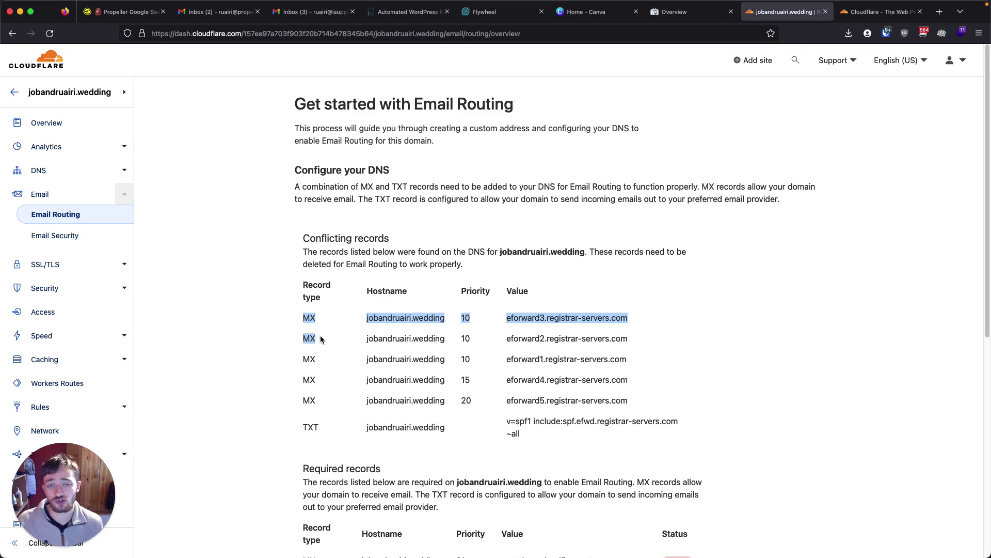
scroll(320, 338, "down", 5)
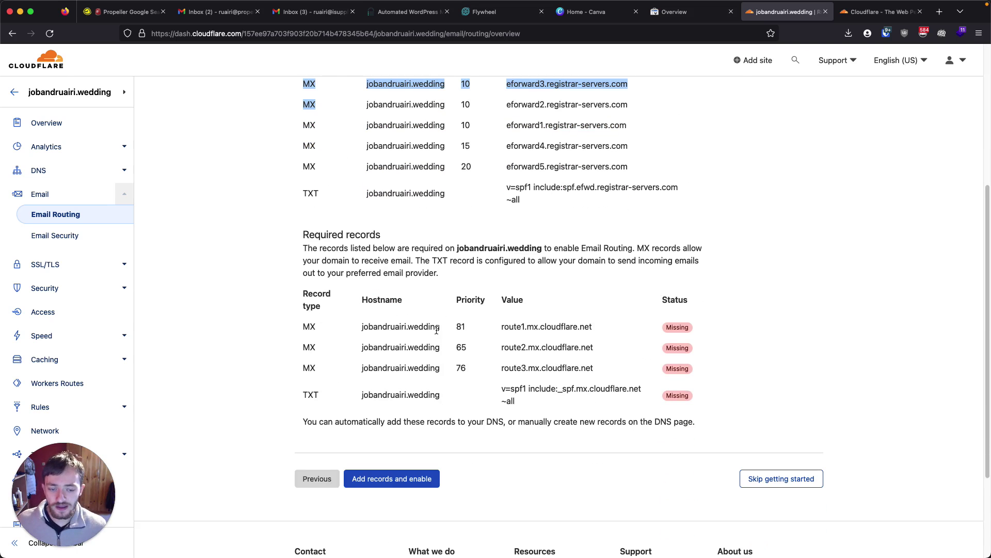
left_click_drag(298, 333, 720, 420)
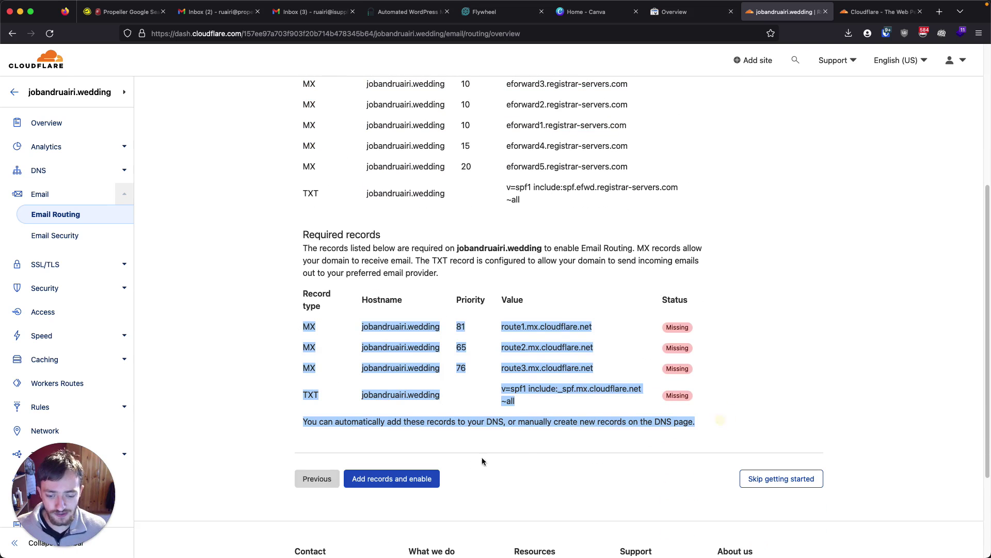
left_click(511, 453)
left_click(426, 478)
- Review the five conflicting registrar eforward MX records
scroll(424, 478, "up", 3)
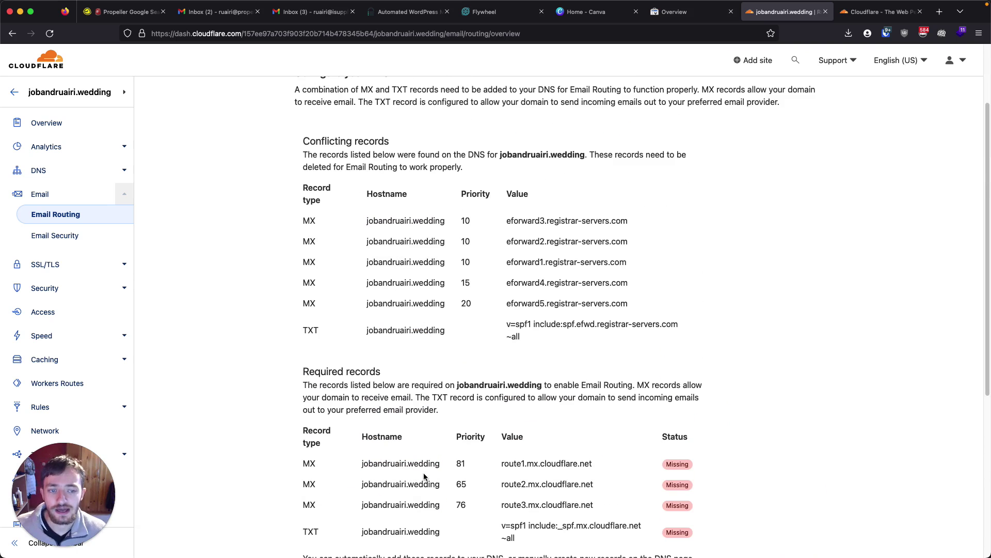
left_click_drag(305, 221, 420, 333)
left_click(420, 333)
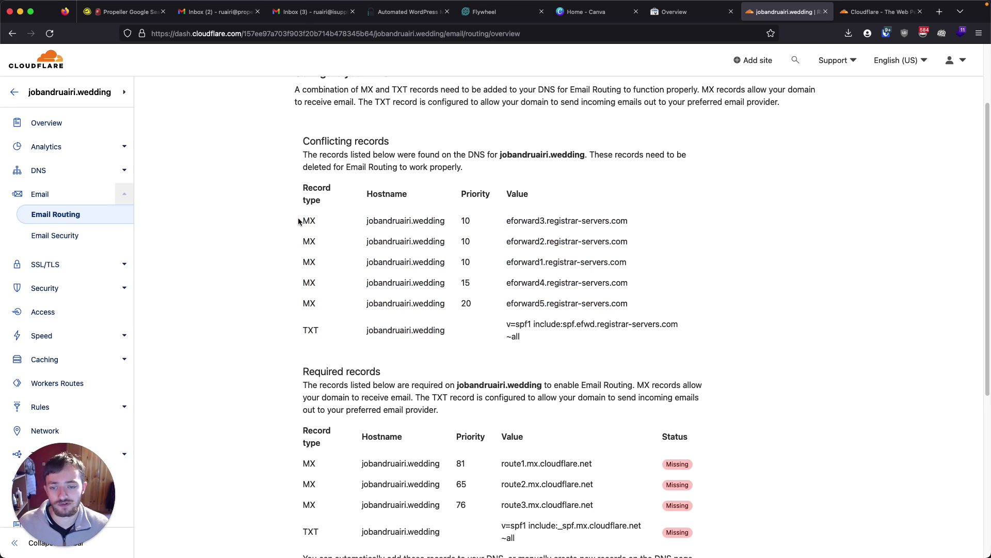
left_click_drag(304, 219, 617, 303)
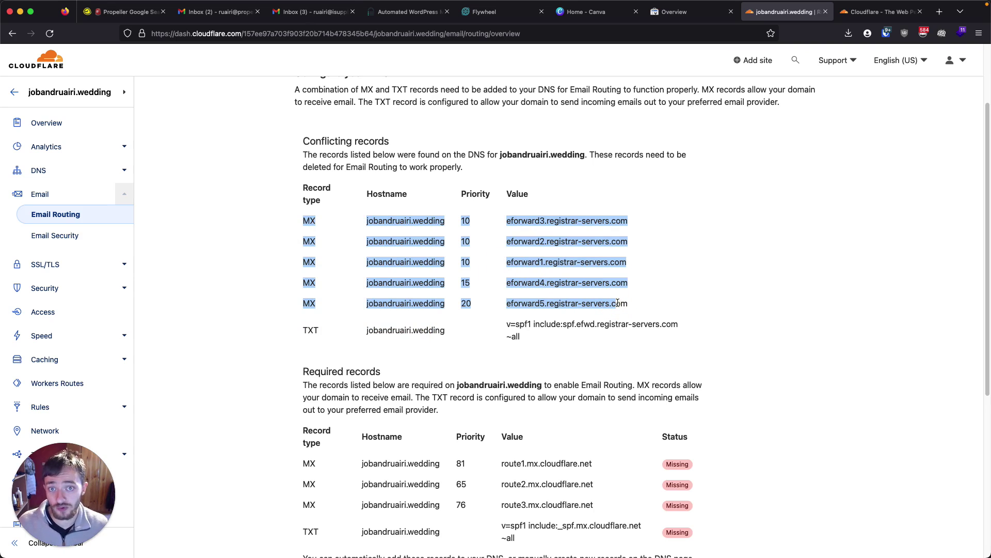
- In DNS Records, delete the eforward3 and eforward2 MX records
left_click(68, 173)
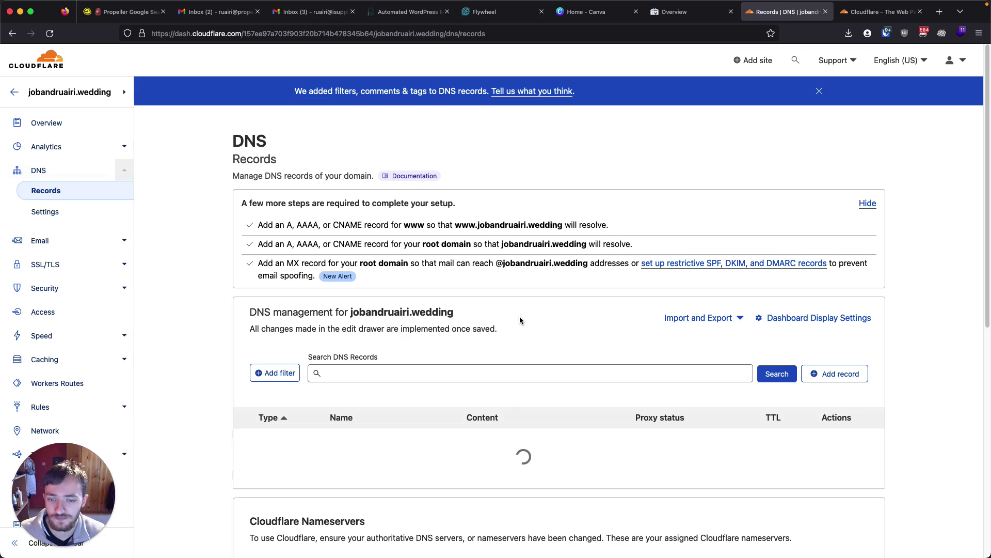
scroll(427, 345, "down", 2)
left_click(845, 311)
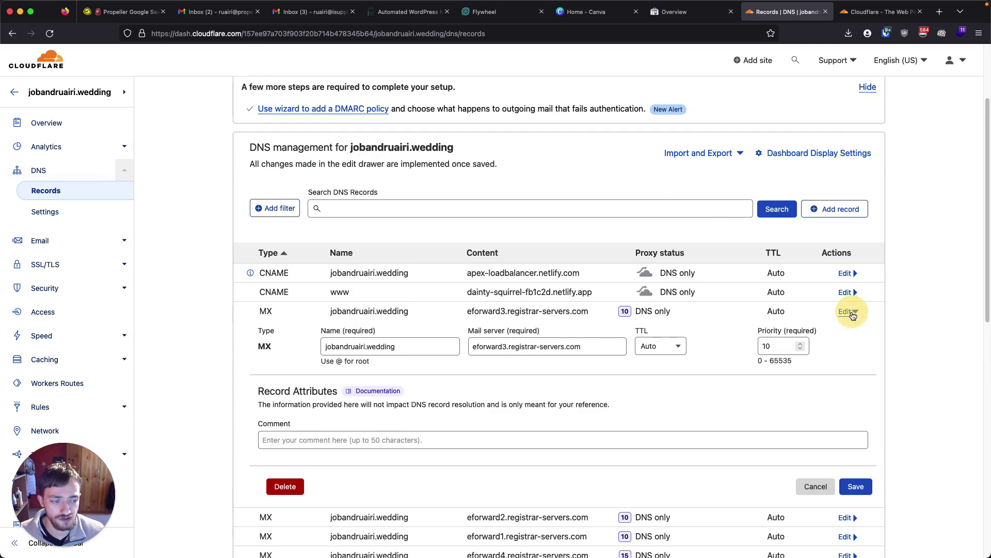
left_click(298, 482)
left_click(673, 356)
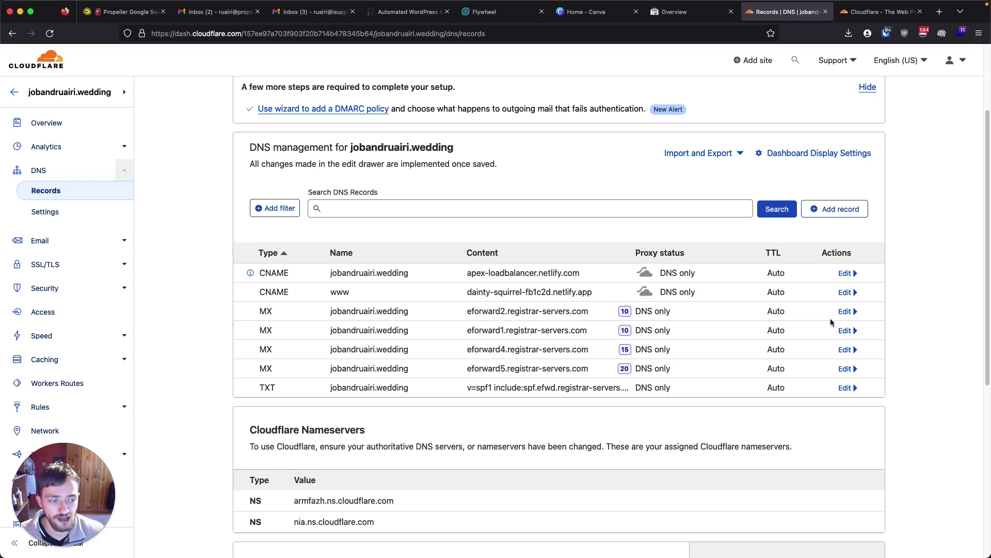
left_click(845, 311)
left_click(286, 486)
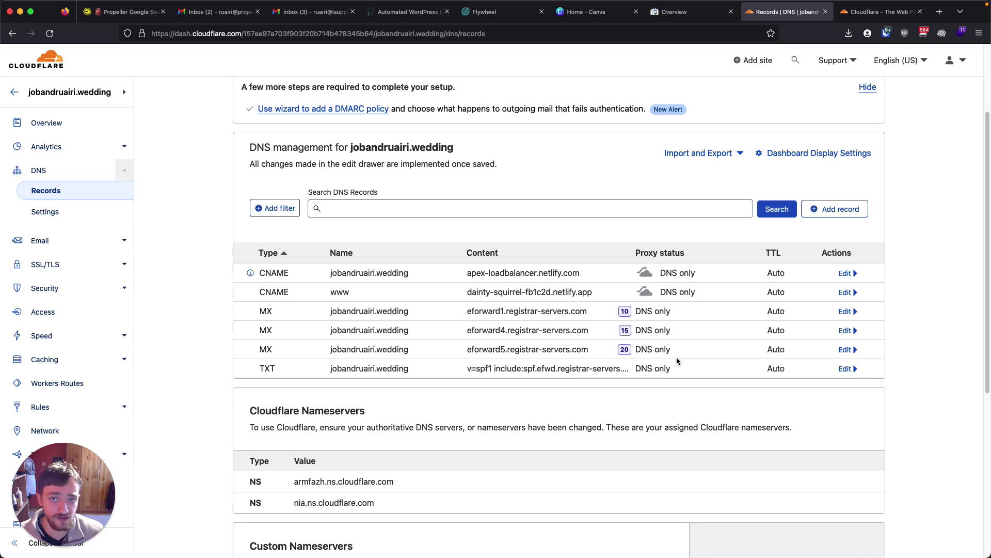
- Delete the eforward1, eforward4 and eforward5 MX records
left_click(846, 312)
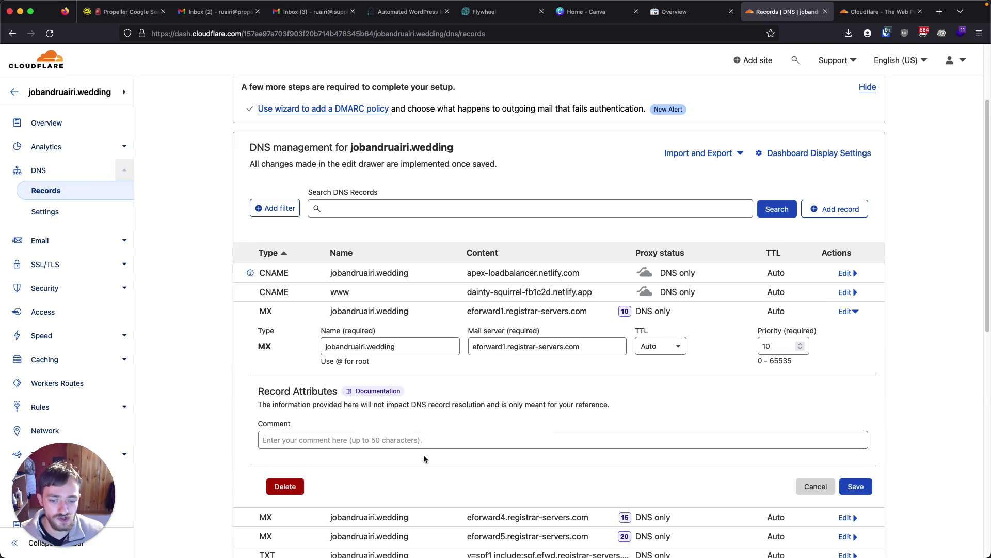
left_click(301, 488)
left_click(676, 355)
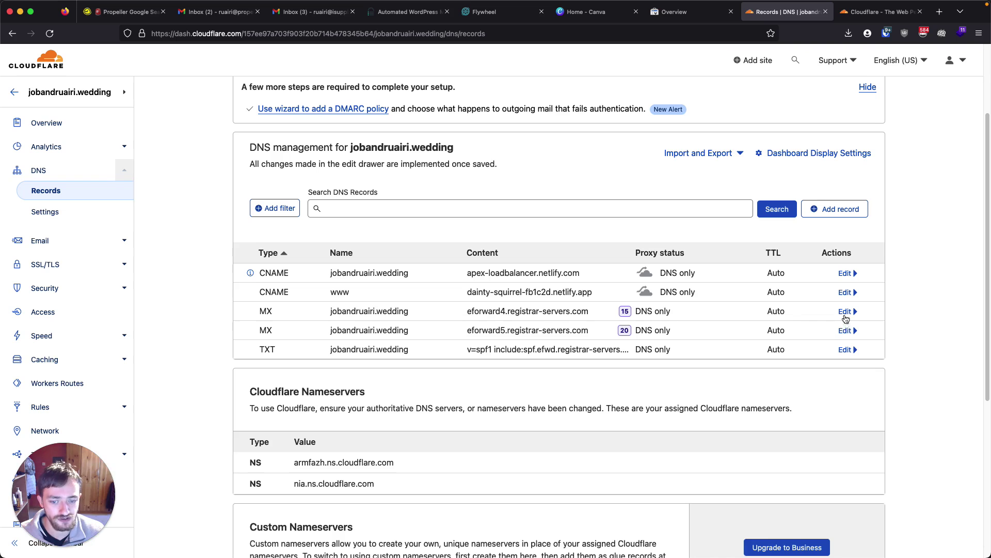
left_click(846, 311)
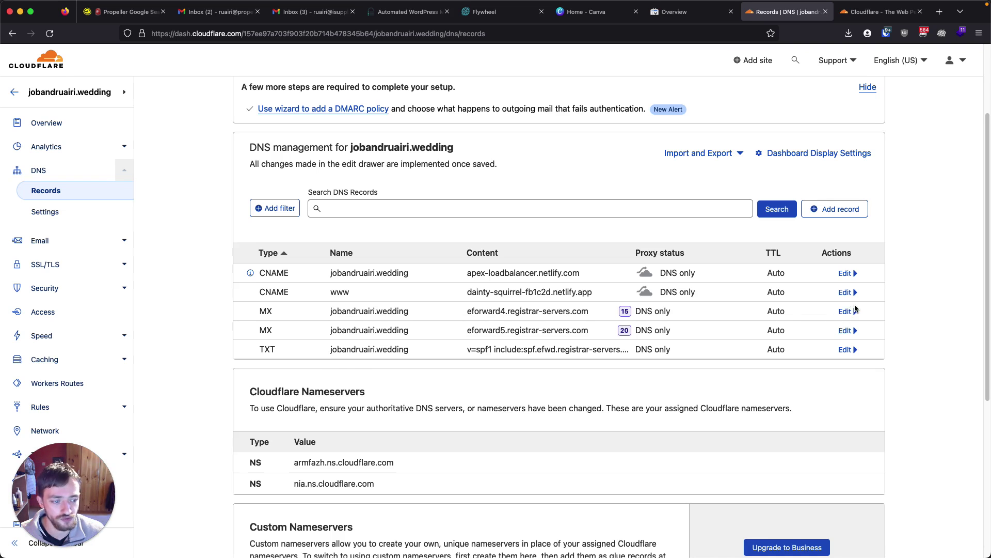
left_click(287, 486)
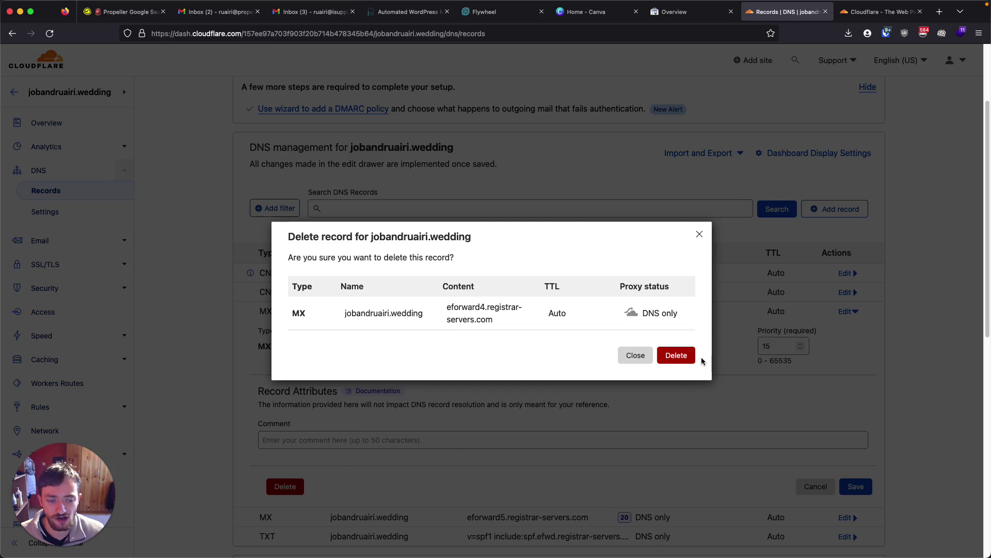
left_click(683, 355)
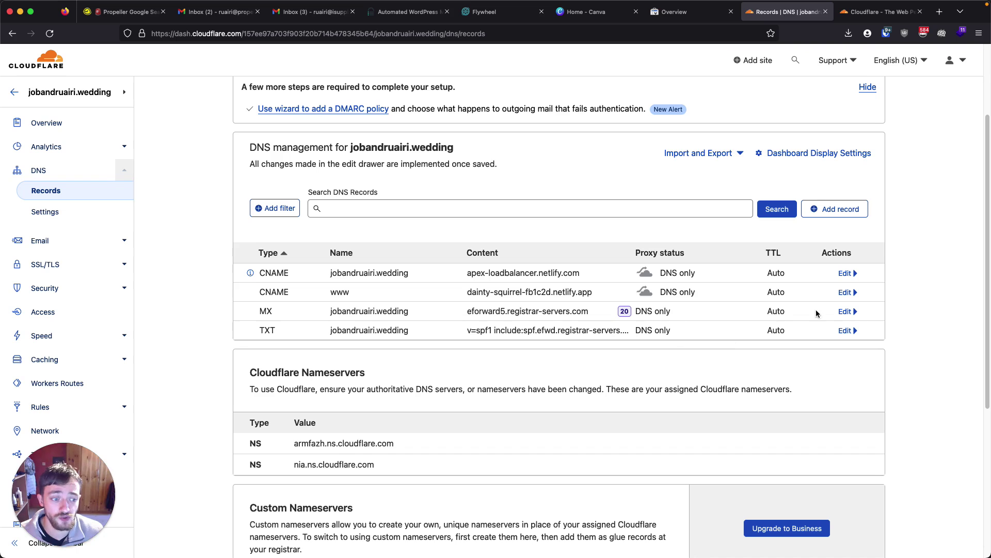
left_click(846, 311)
left_click(287, 486)
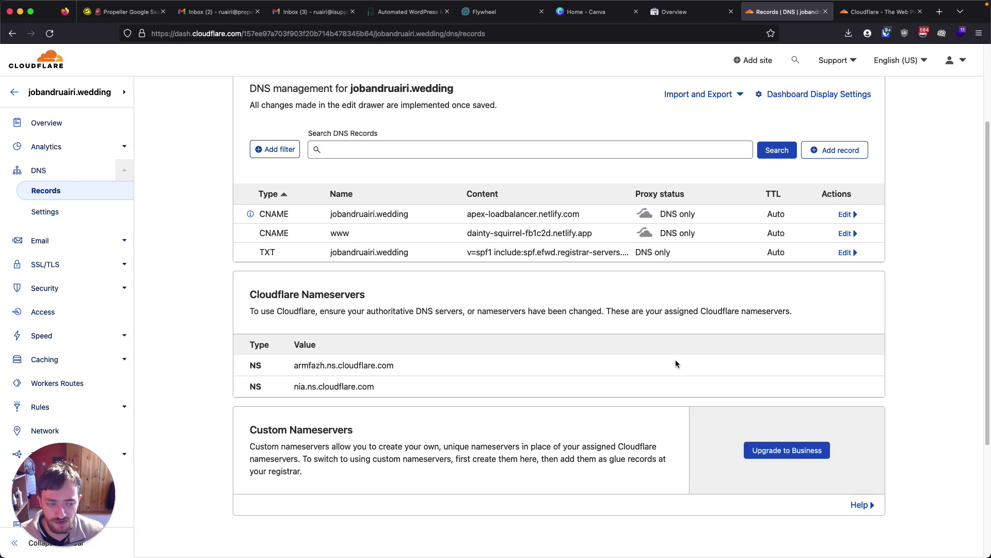
- Delete the registrar SPF TXT record
left_click(845, 252)
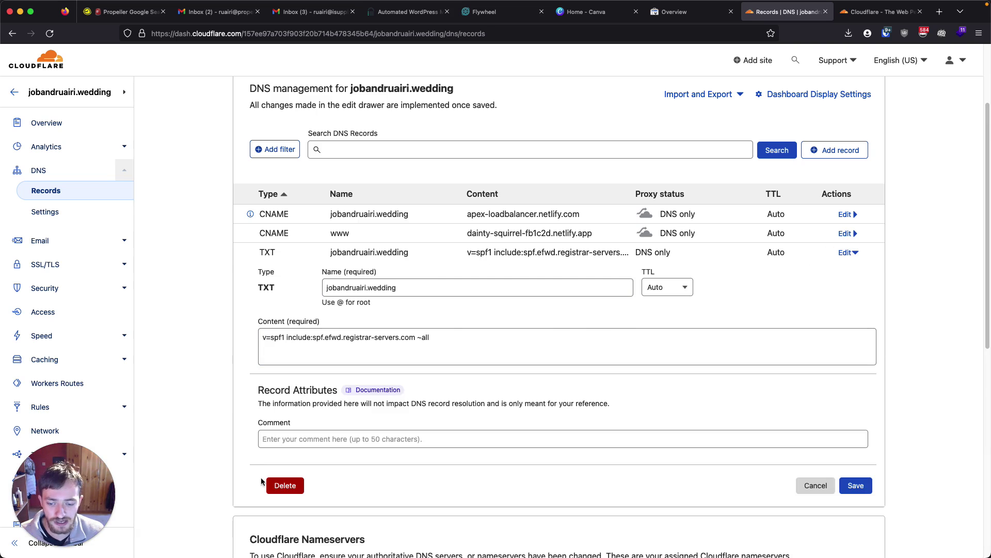
left_click(296, 482)
left_click(680, 361)
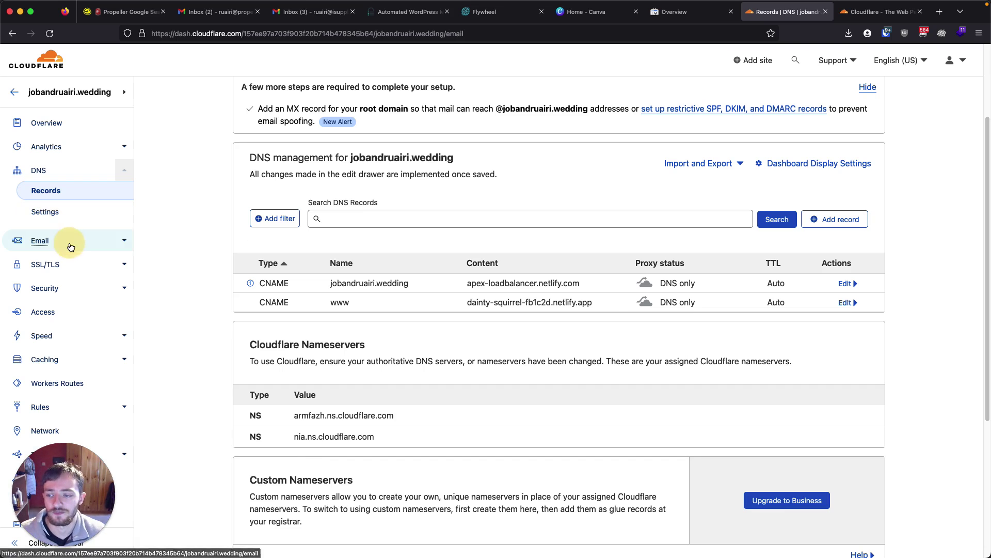
- Add Cloudflare's three MX records and SPF TXT, enabling Email Routing for jobandruairi.wedding
left_click(69, 241)
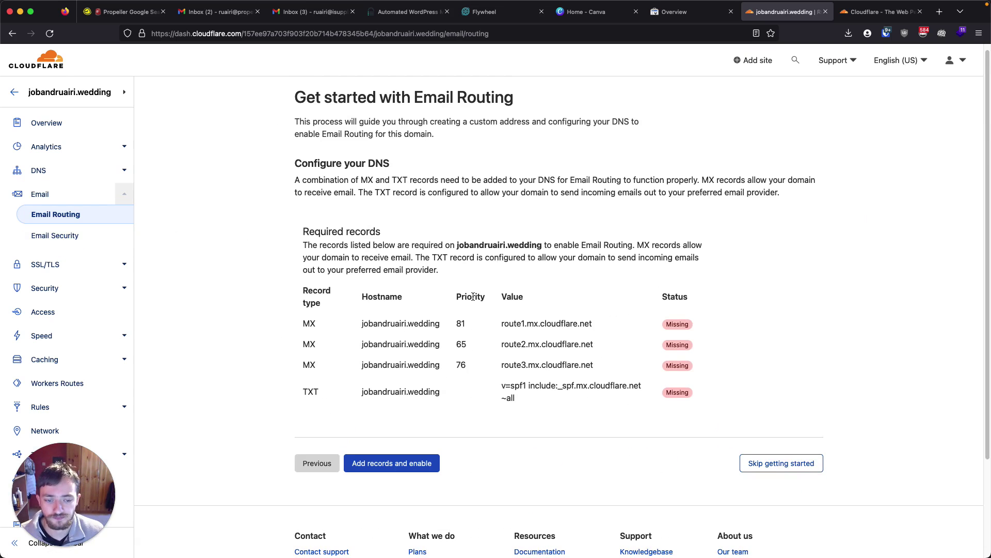
scroll(420, 425, "down", 1)
left_click(424, 451)
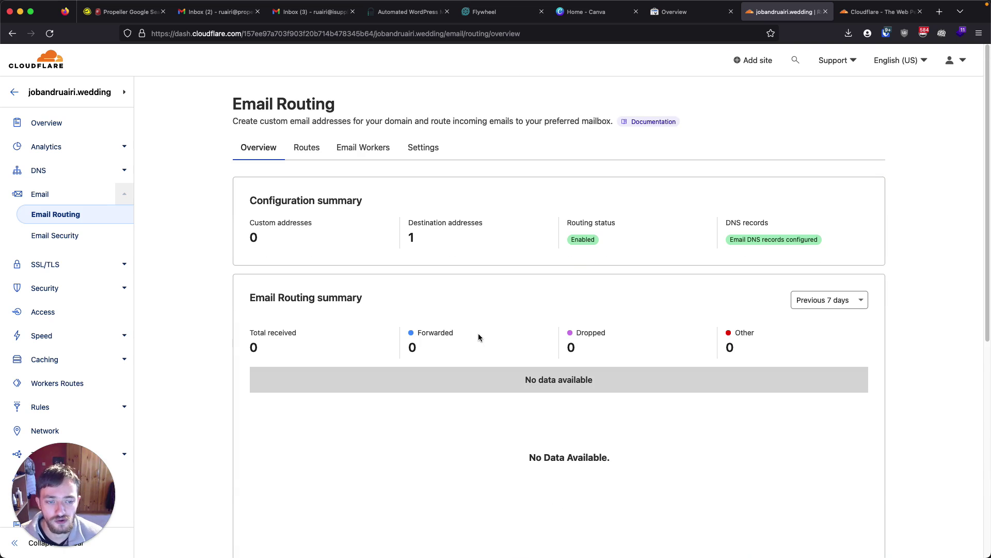
scroll(478, 333, "down", 6)
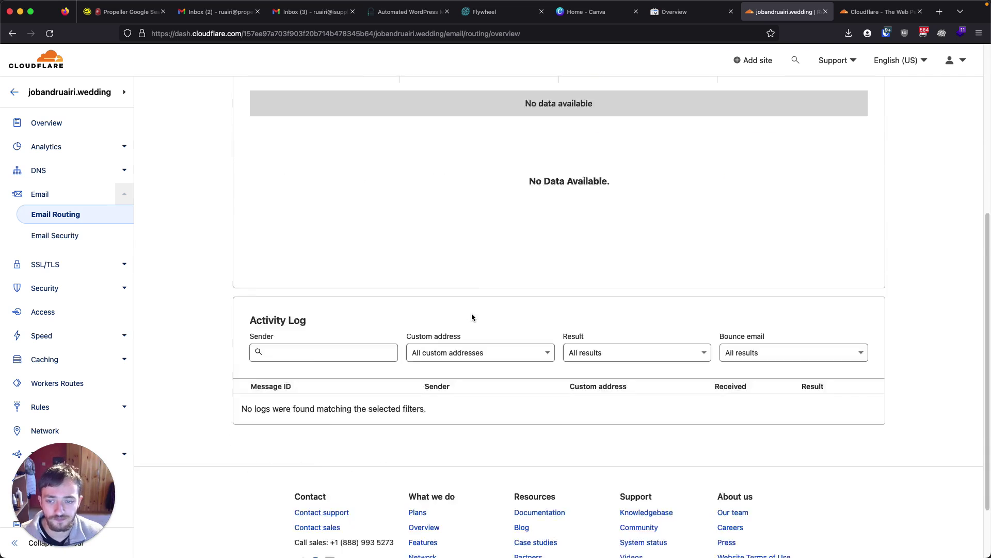
scroll(461, 324, "up", 6)
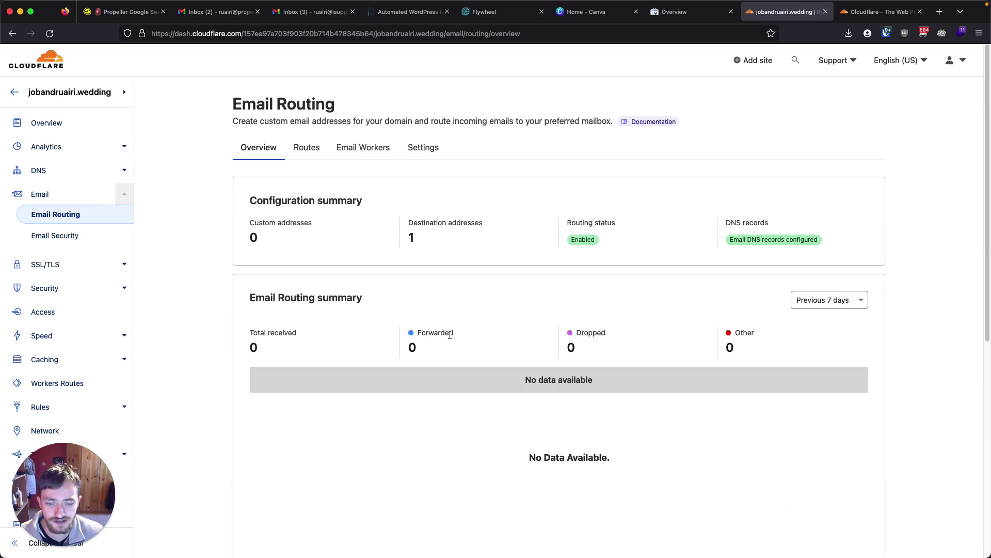
left_click(310, 151)
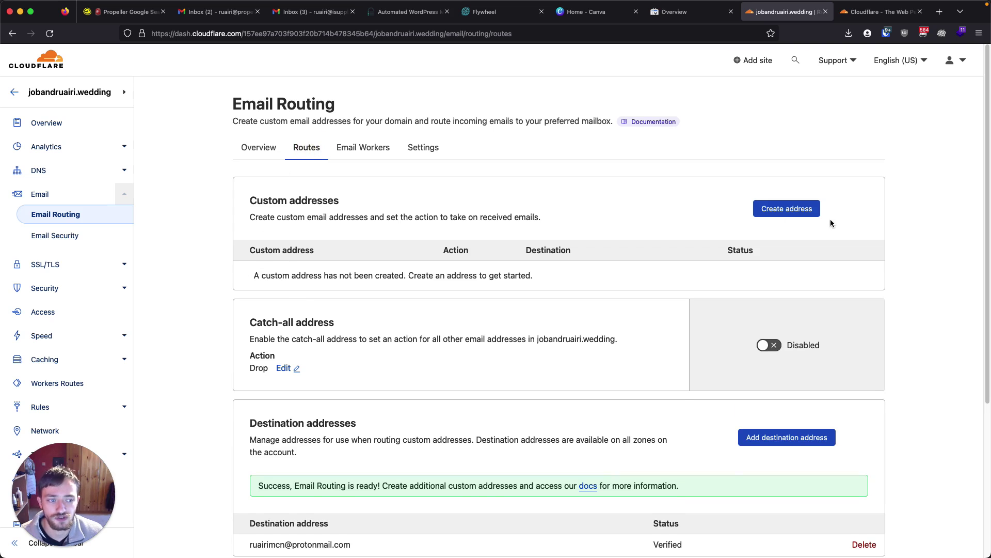
left_click(782, 212)
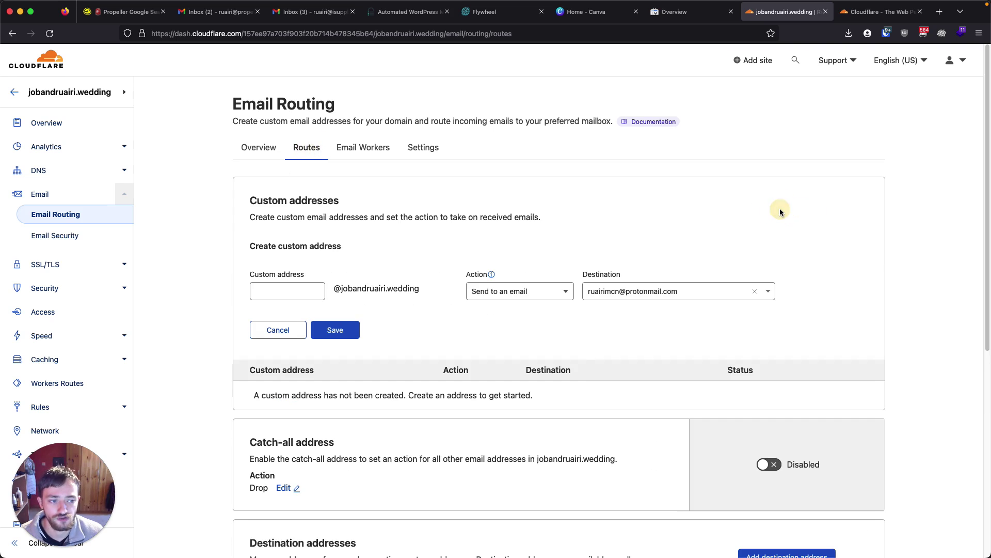
left_click(301, 292)
type("hello")
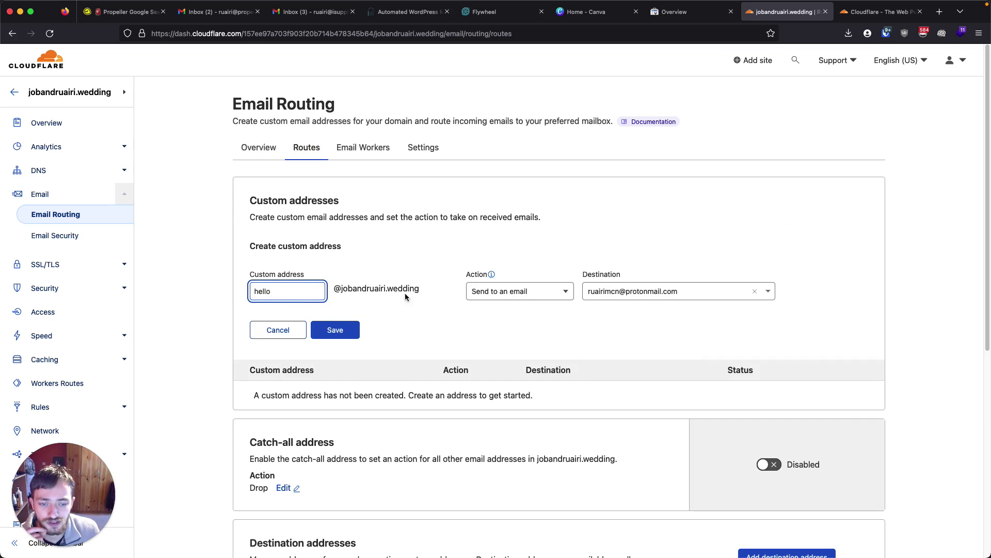
left_click(491, 292)
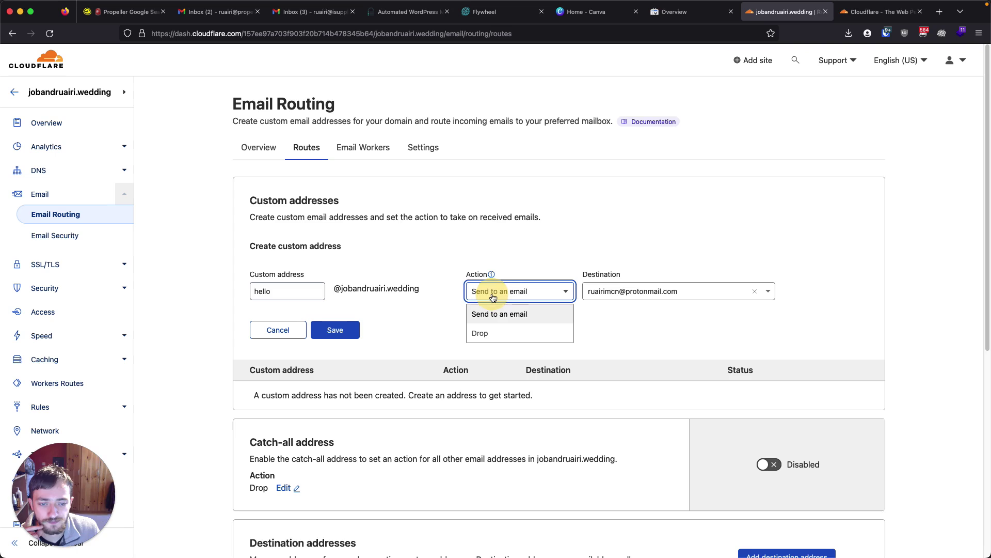
left_click(661, 318)
left_click(632, 295)
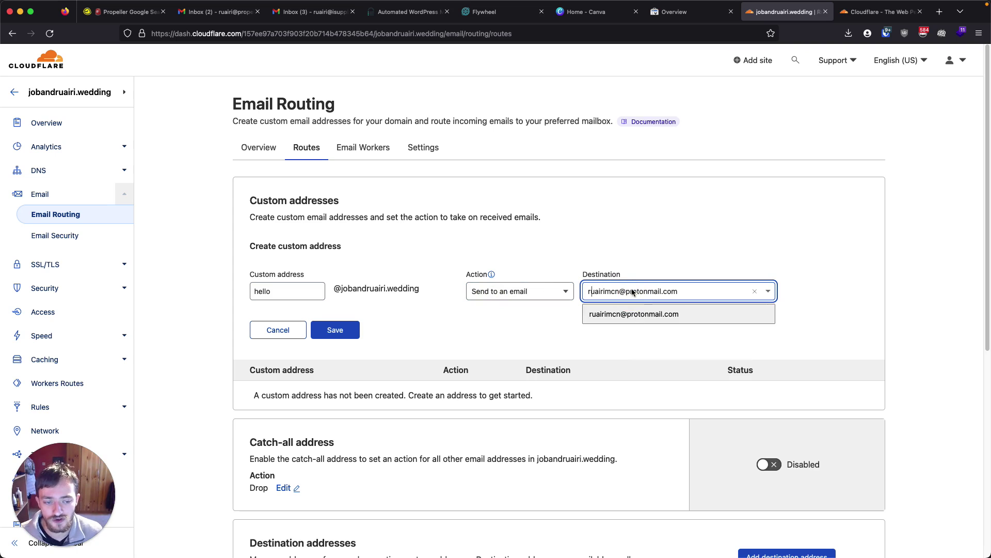
left_click(610, 238)
left_click_drag(442, 287, 298, 286)
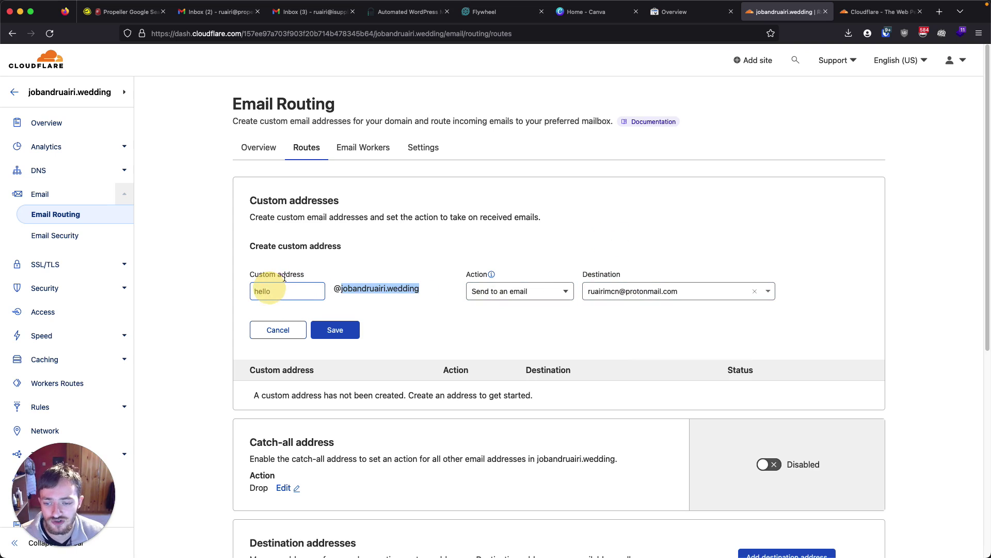
left_click(637, 290)
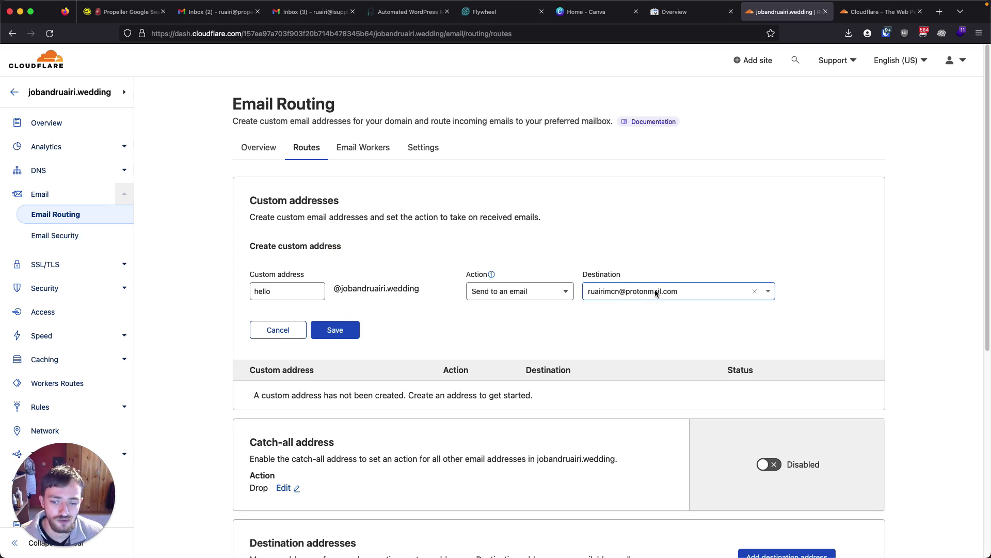
left_click(328, 331)
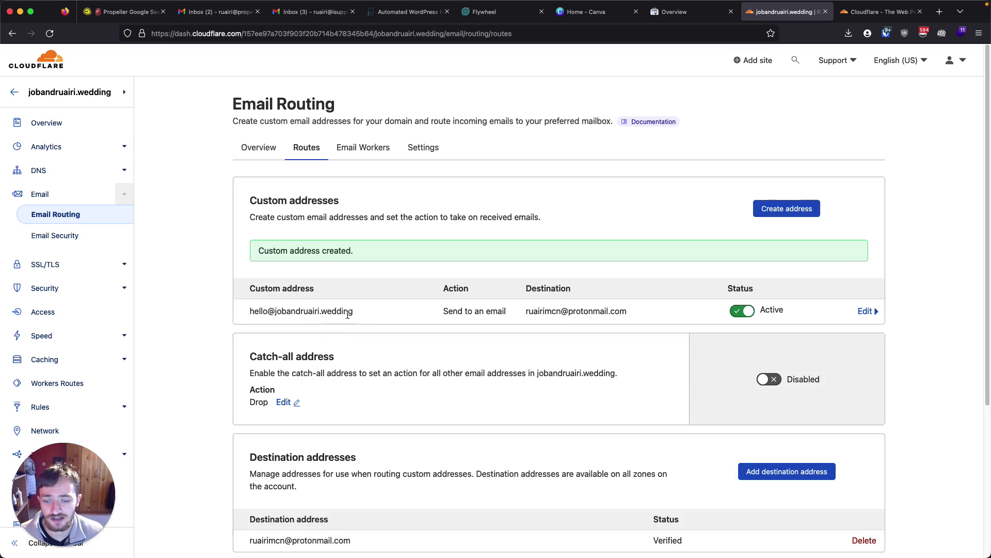
left_click_drag(355, 312, 243, 311)
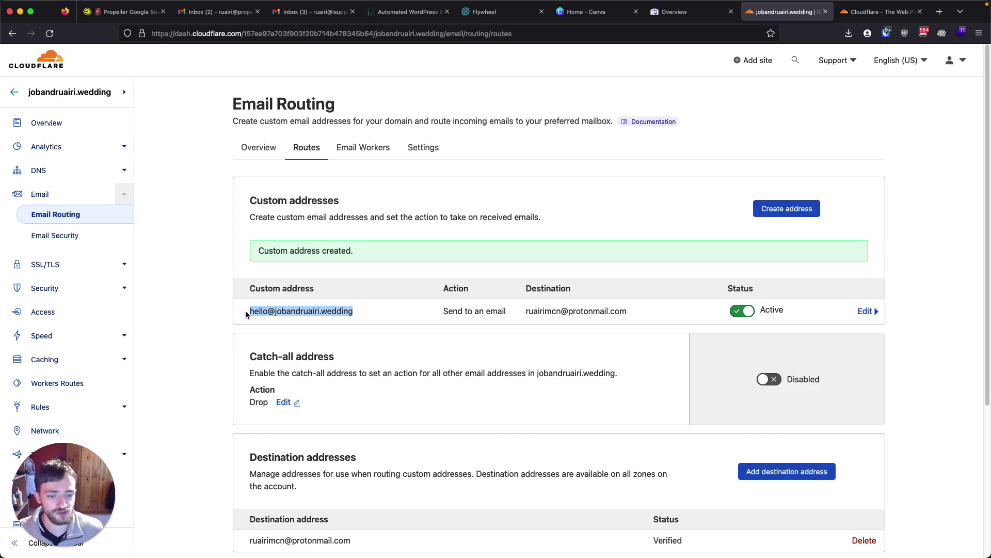
mouse_move(569, 312)
left_mouse_down()
mouse_move(650, 314)
mouse_move(571, 312)
left_mouse_up()
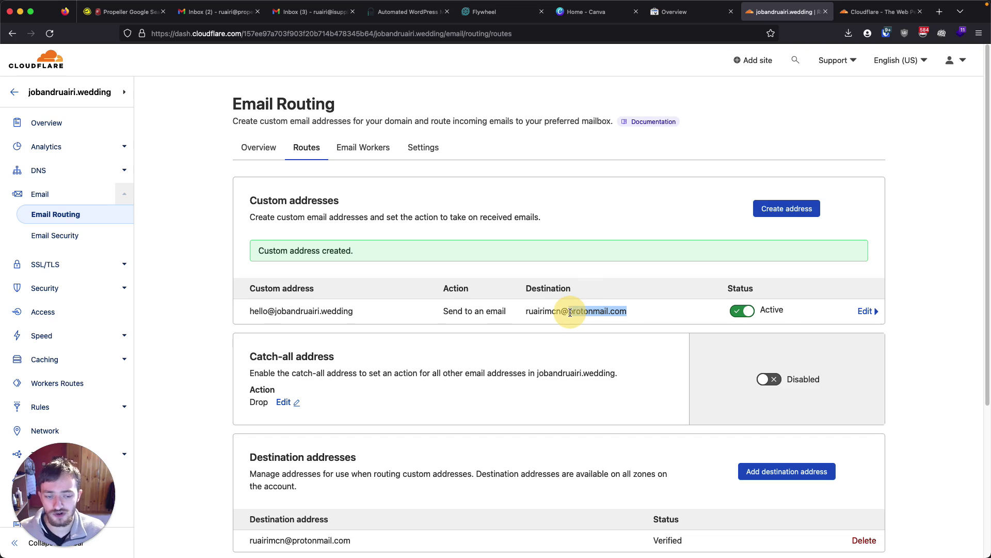
left_click(629, 313)
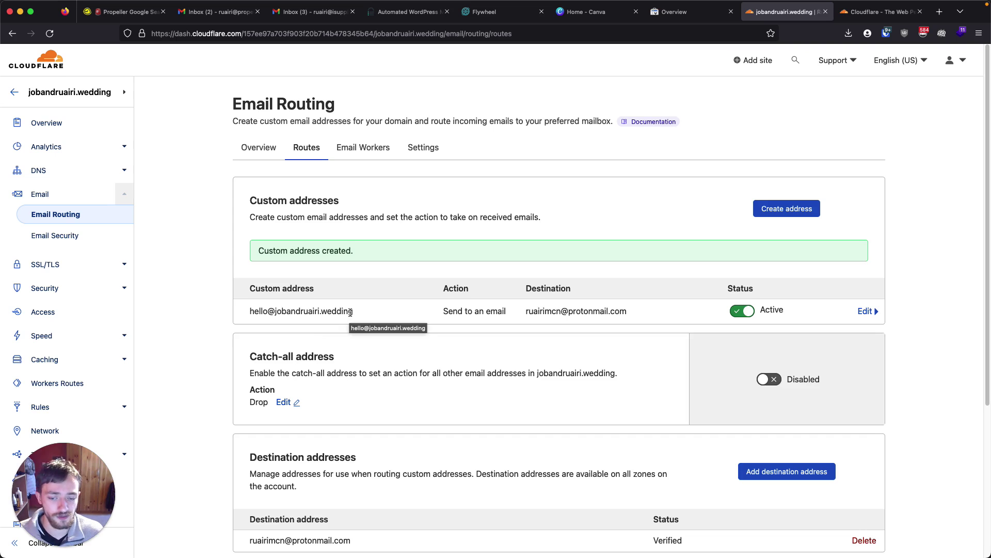
left_click_drag(353, 312, 251, 314)
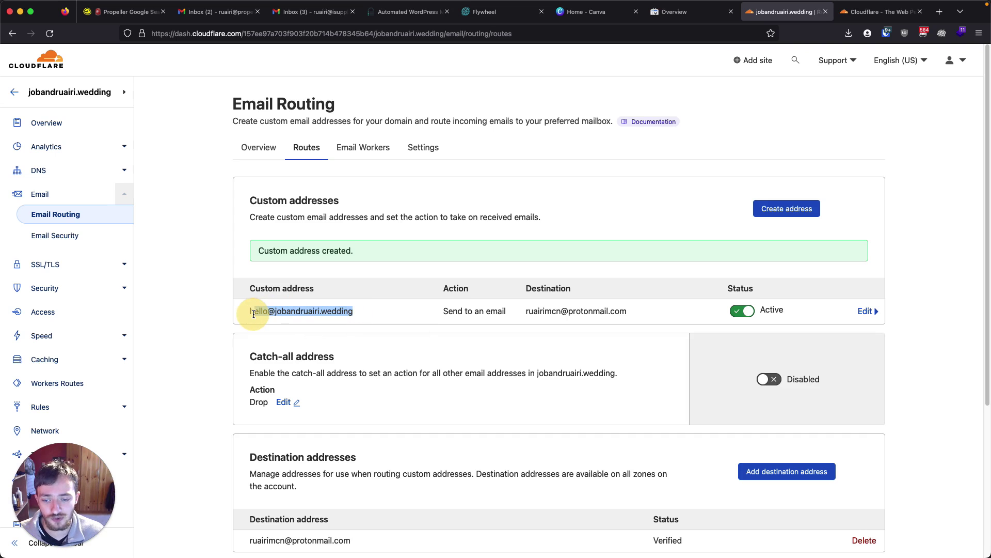
double_click(255, 313)
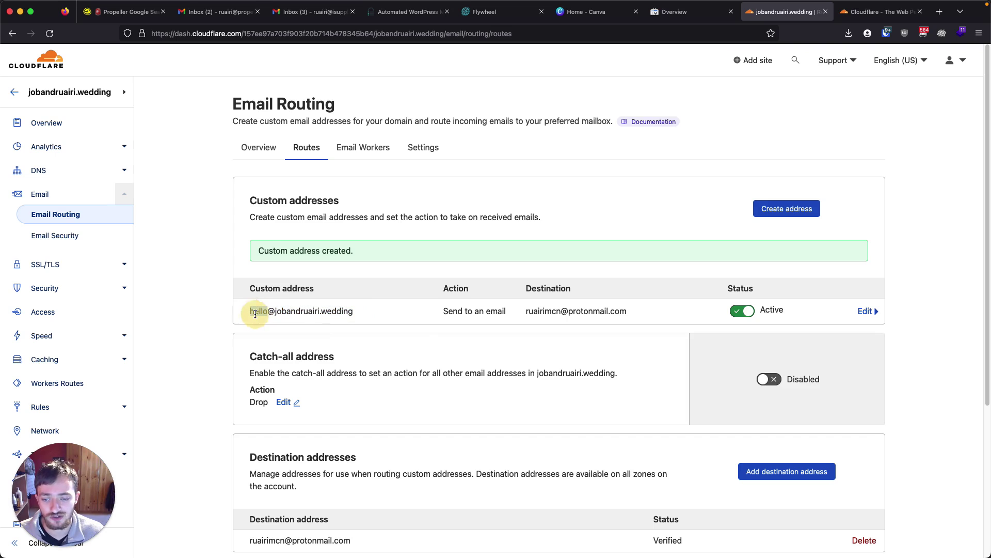
scroll(341, 346, "down", 1)
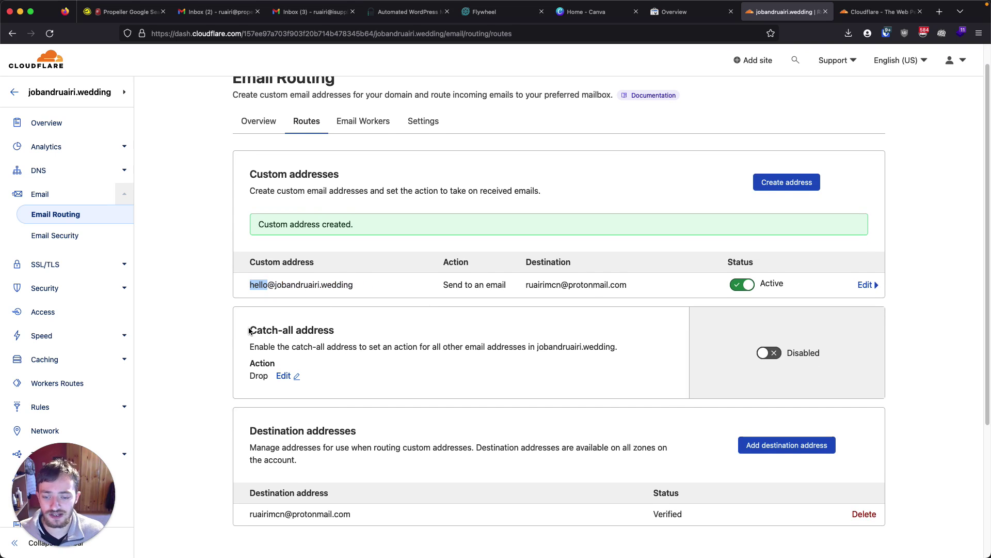
- Review the catch-all description and the hello address
left_click_drag(250, 330, 373, 345)
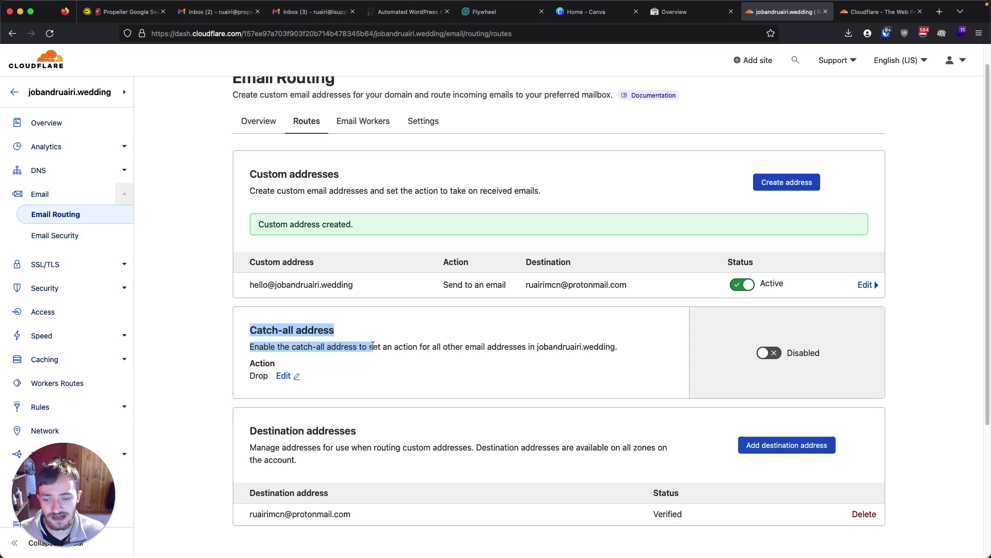
left_click(267, 286)
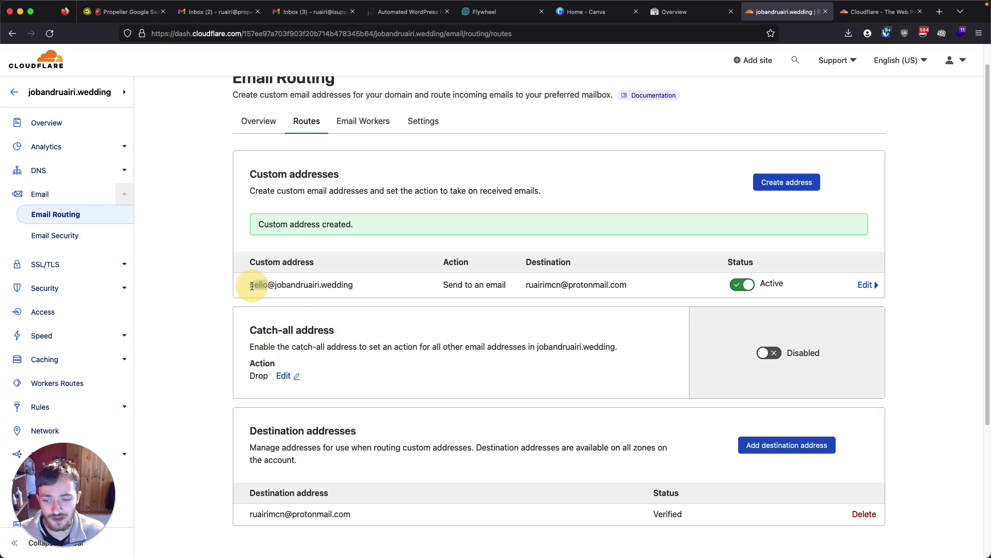
left_click(268, 285)
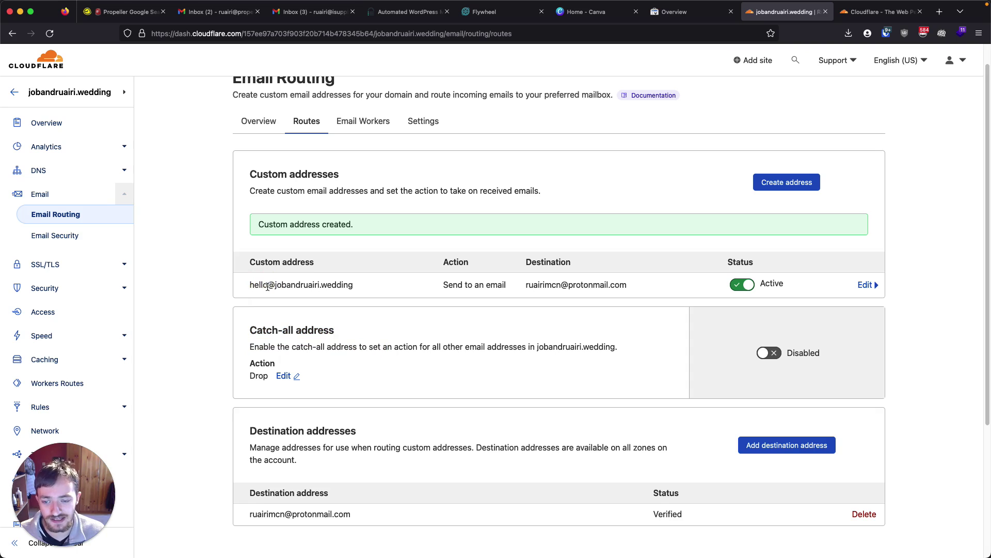
left_click_drag(268, 286, 263, 285)
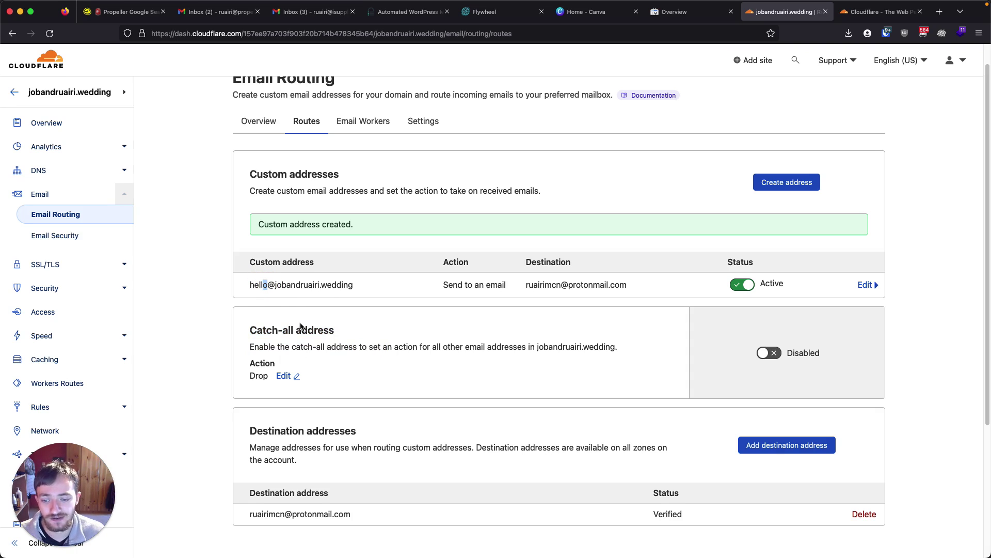
- Set catch-all to Send to an email to the ProtonMail address, save, and make it Active
left_click(284, 376)
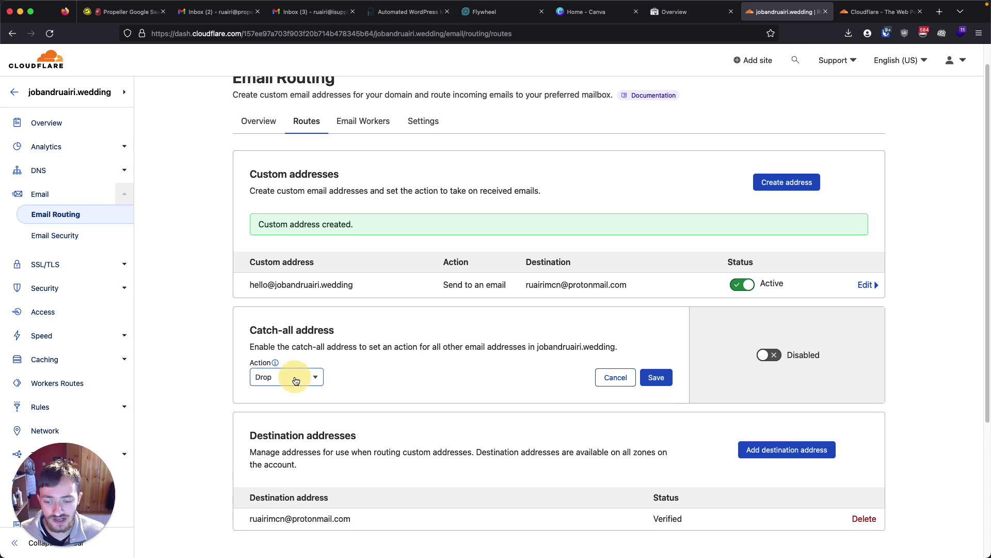
left_click(294, 377)
left_click(294, 401)
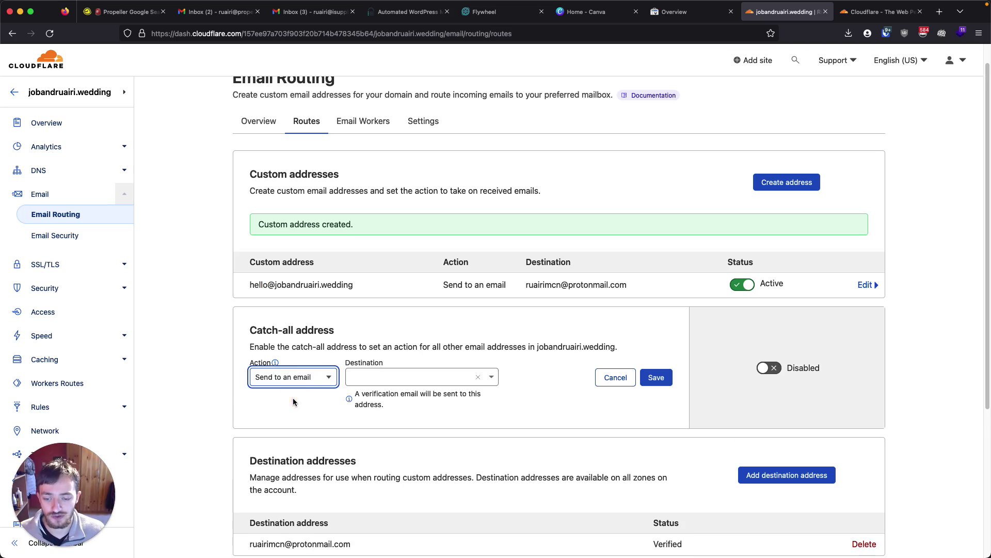
left_click(392, 377)
left_click(397, 408)
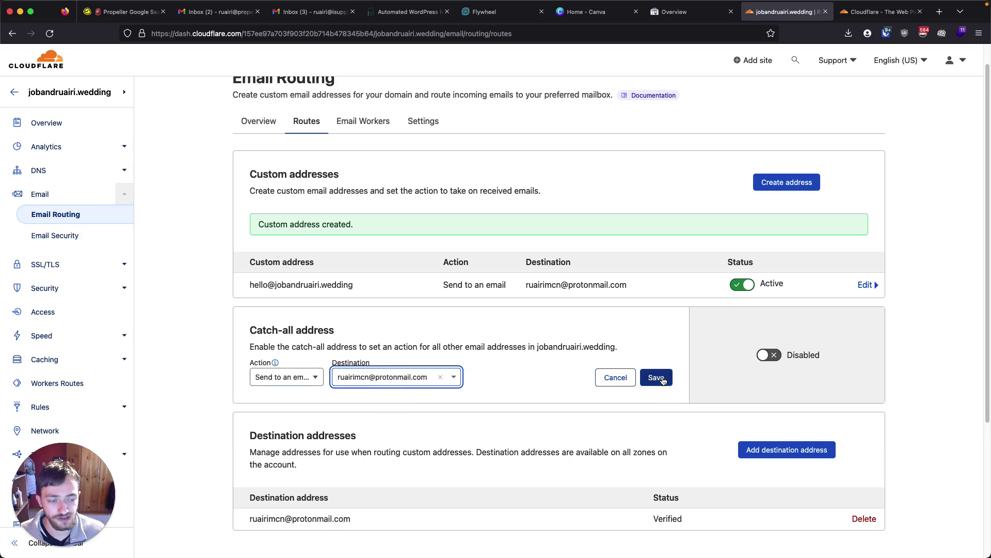
left_click(769, 355)
left_click(666, 379)
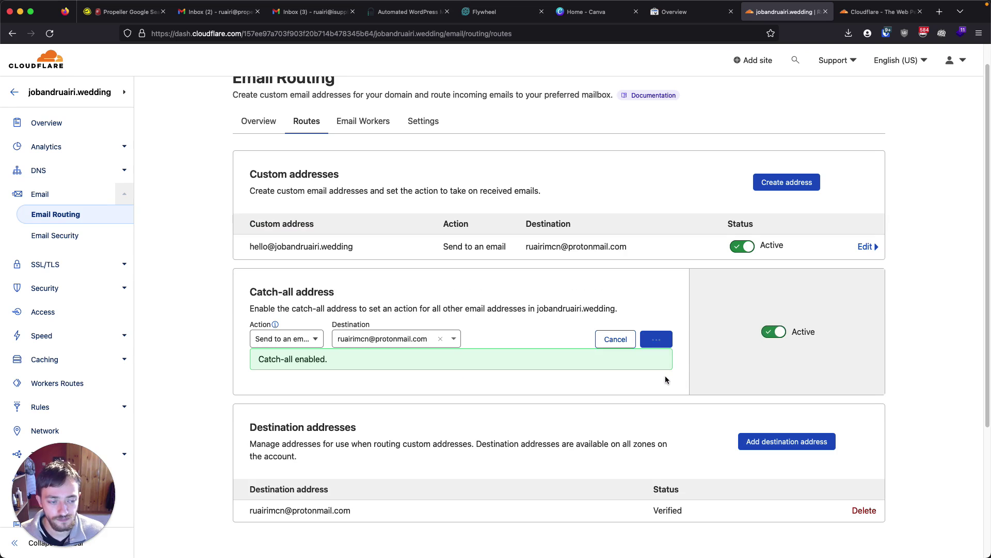
left_click(773, 333)
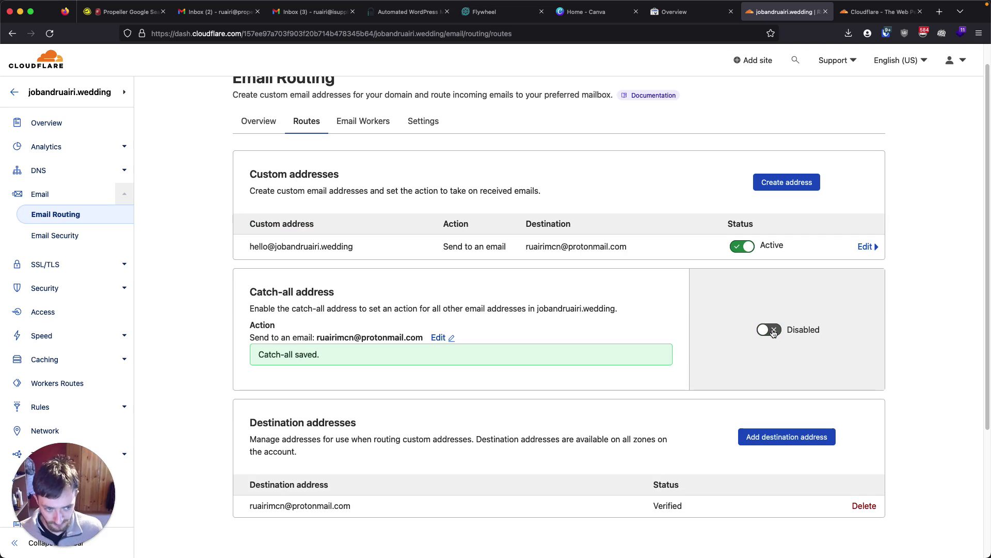
left_click(774, 333)
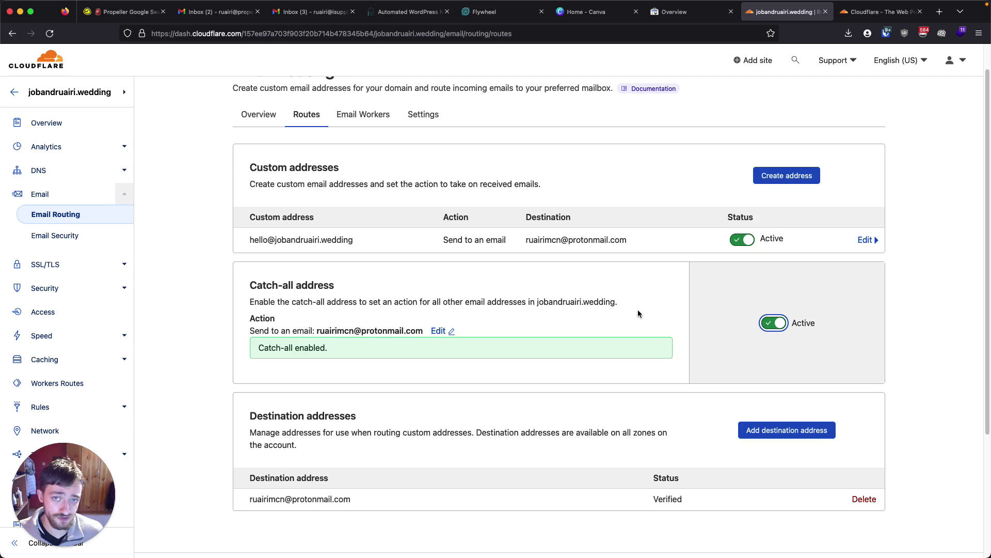
triple_click(304, 240)
scroll(312, 279, "down", 1)
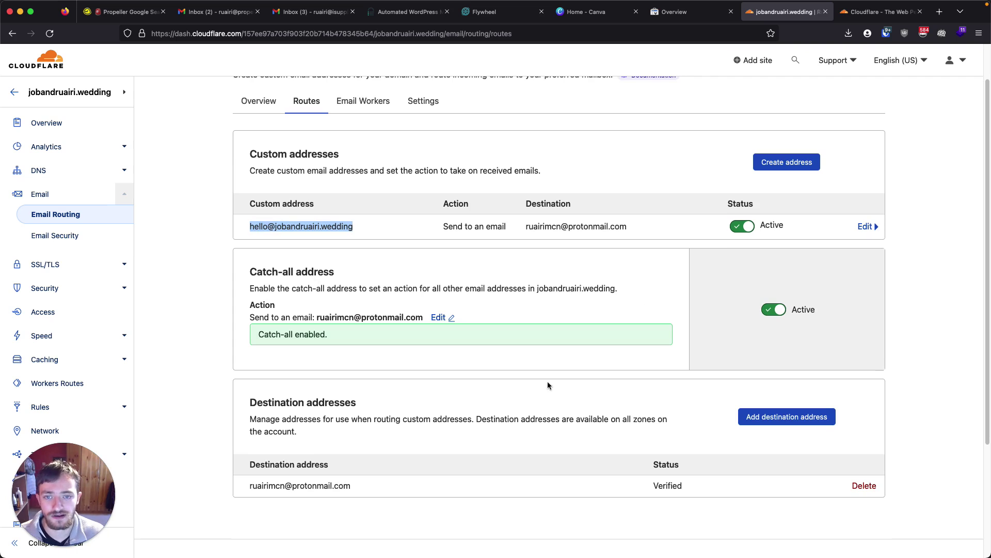
left_click(678, 441)
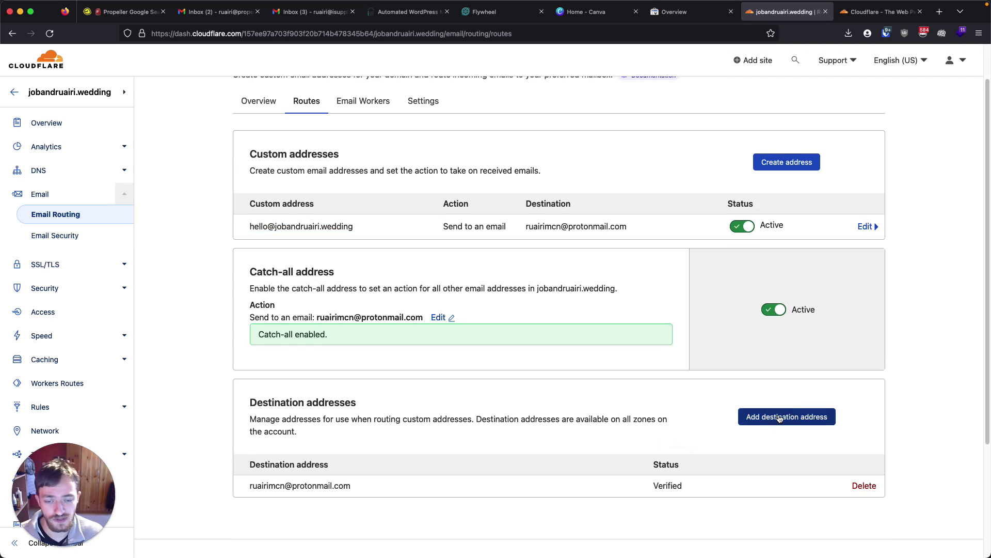
scroll(596, 414, "up", 1)
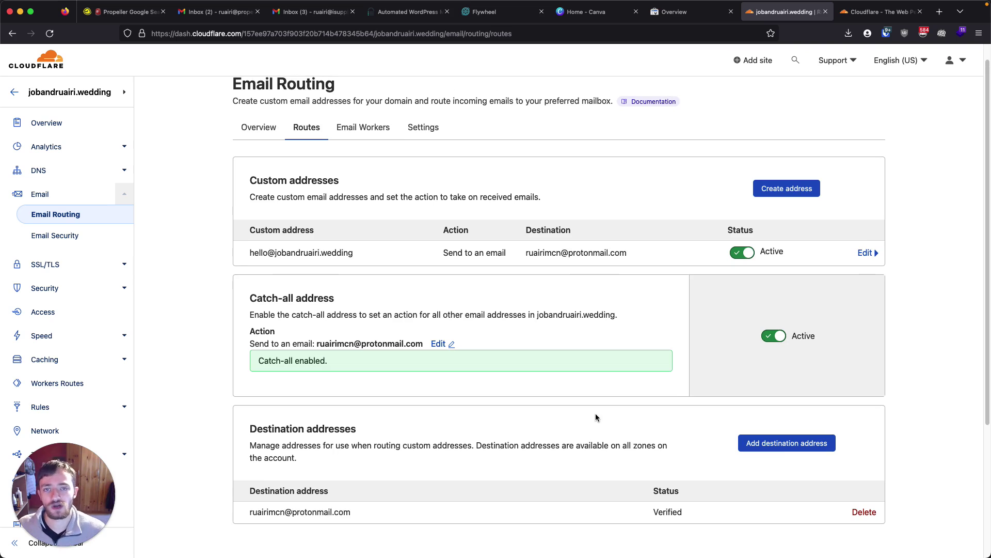
left_click_drag(350, 258, 249, 253)
triple_click(582, 253)
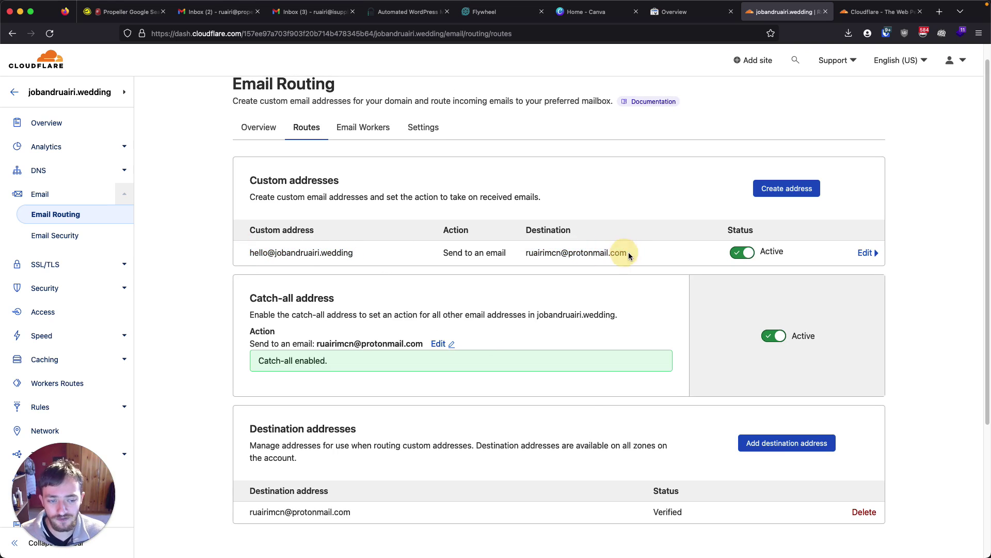
left_click_drag(626, 252, 525, 255)
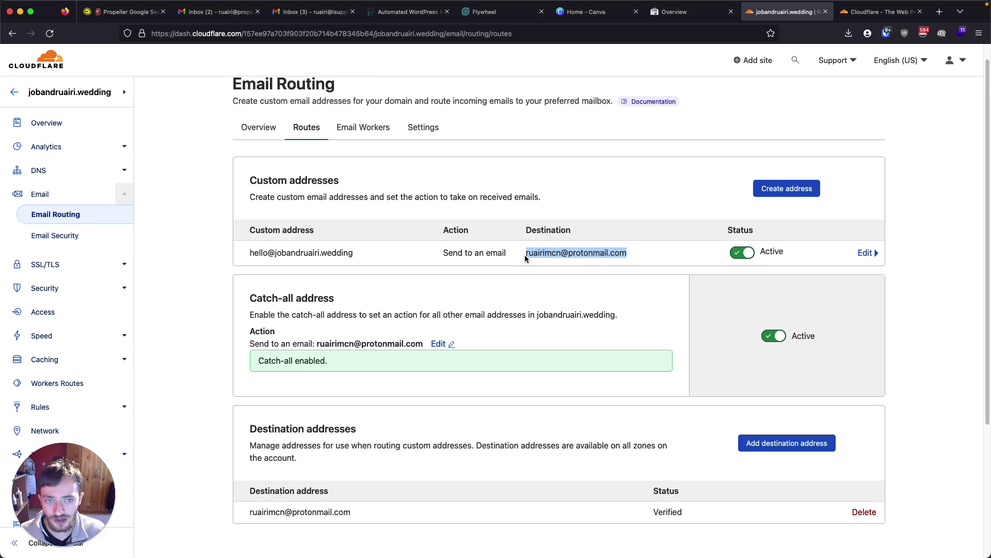